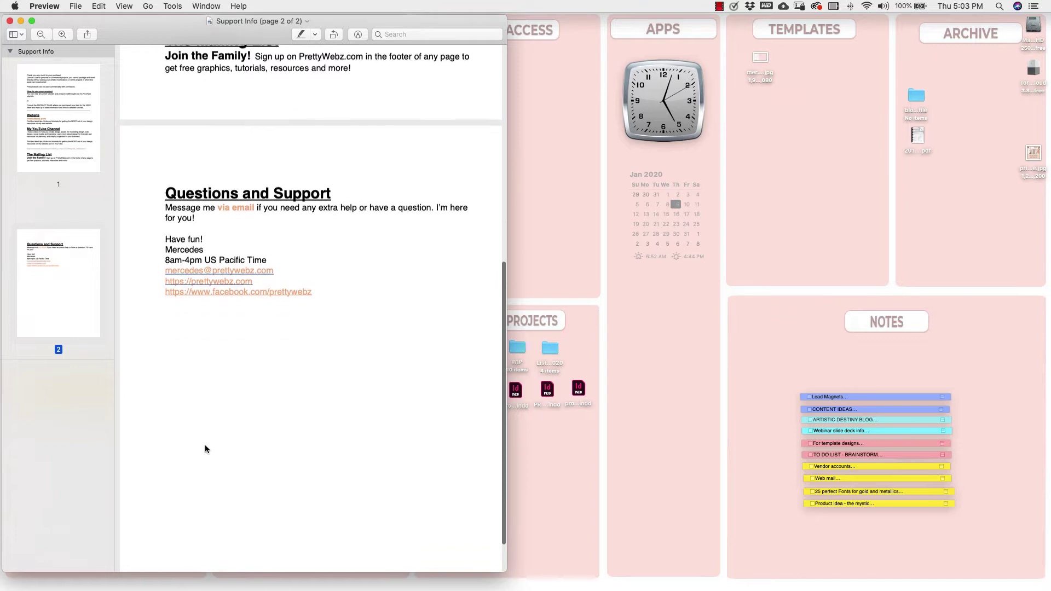
- Review the Support Info PDF's sections in Preview, then close its window
scroll(259, 381, up, 10)
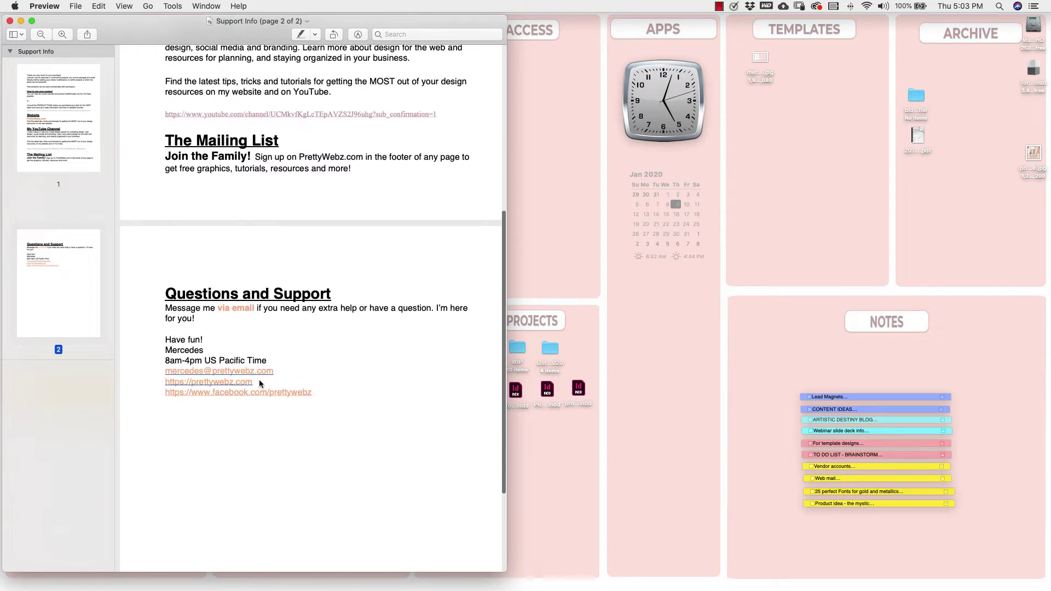
scroll(263, 384, down, 5)
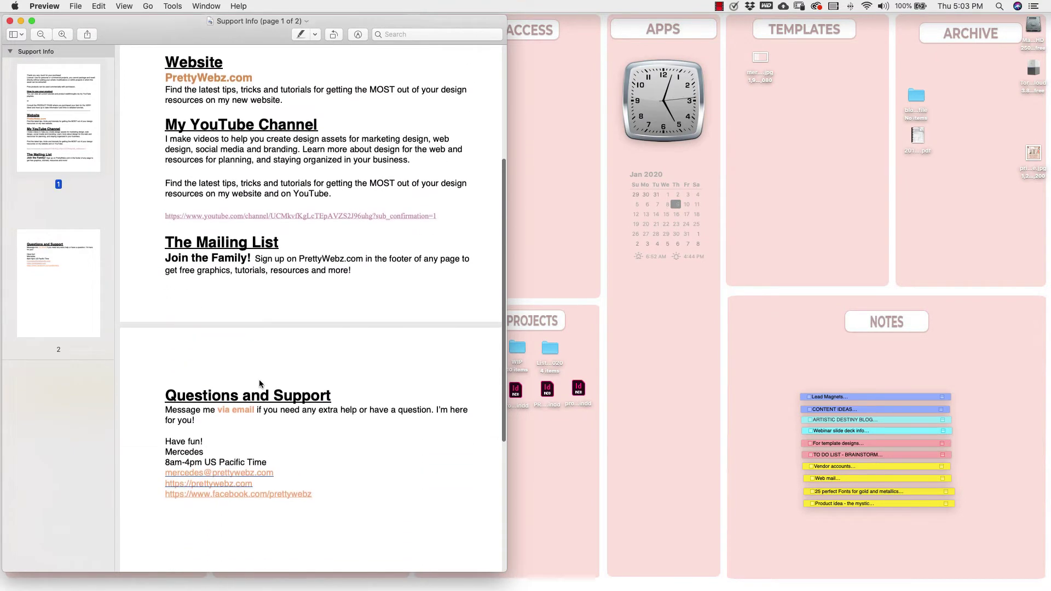
scroll(273, 380, up, 7)
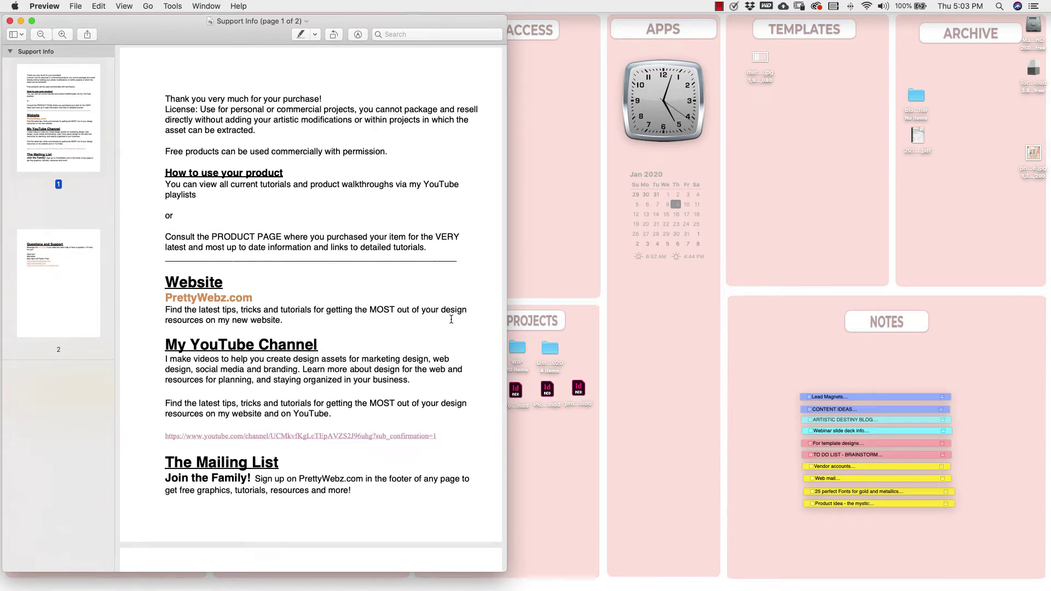
scroll(451, 319, down, 7)
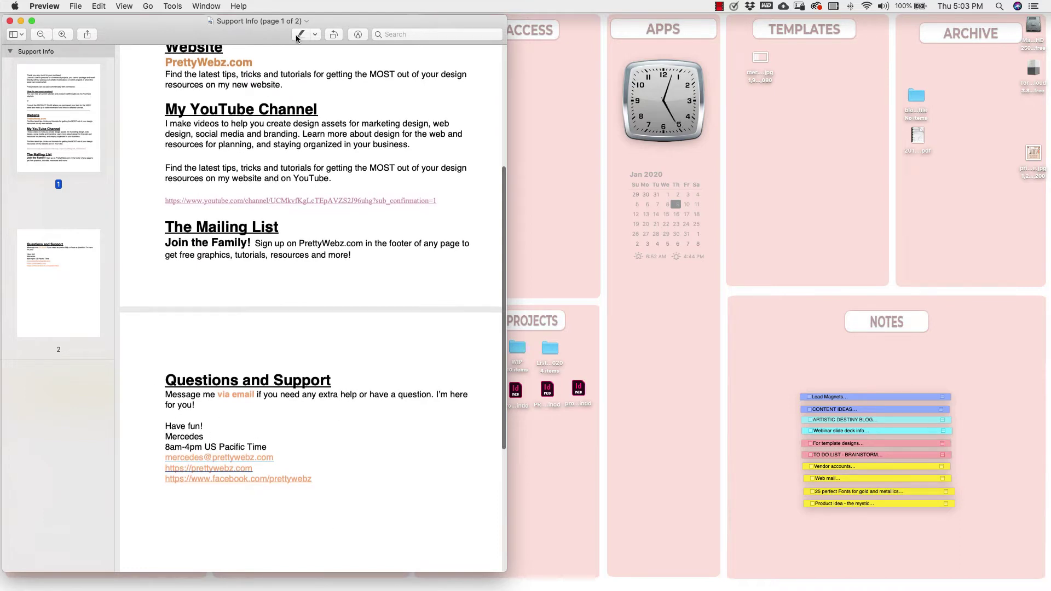
click(9, 21)
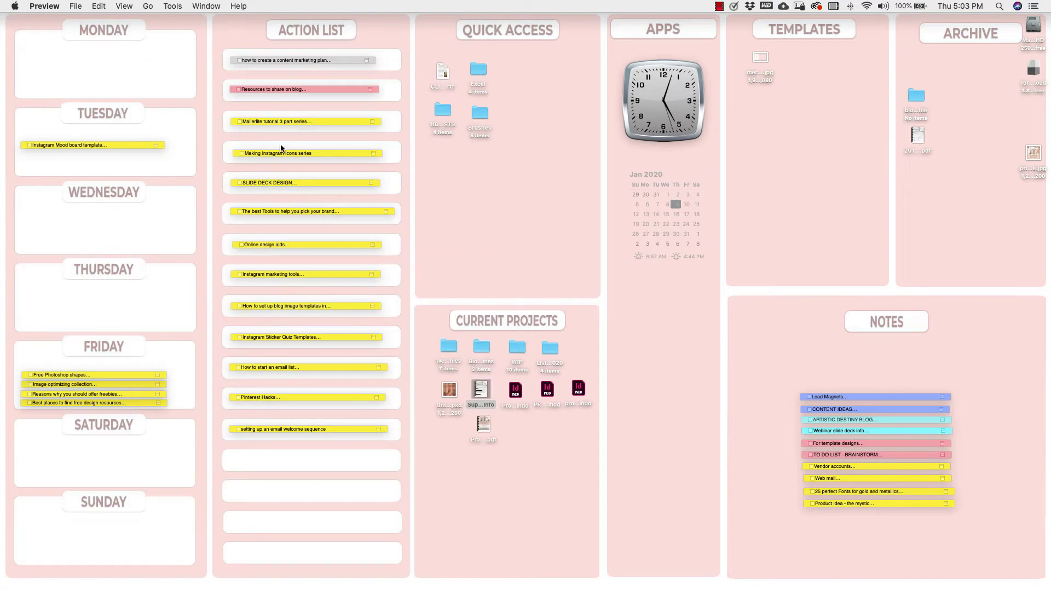
- Compress the support info file and the untitled PSD into one Archive.zip
click(476, 392)
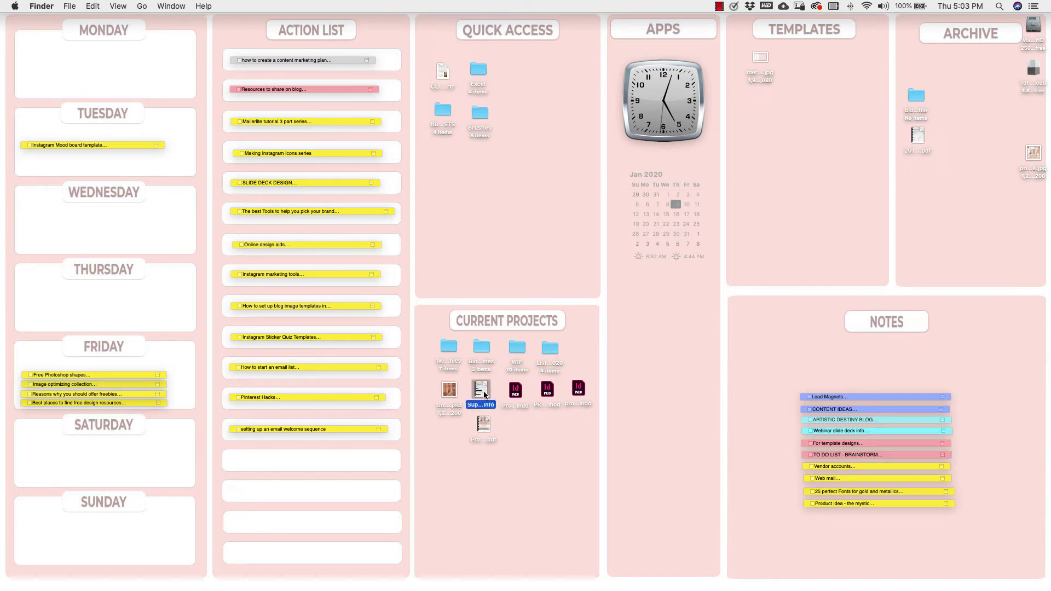
click(449, 390)
super+click(480, 391)
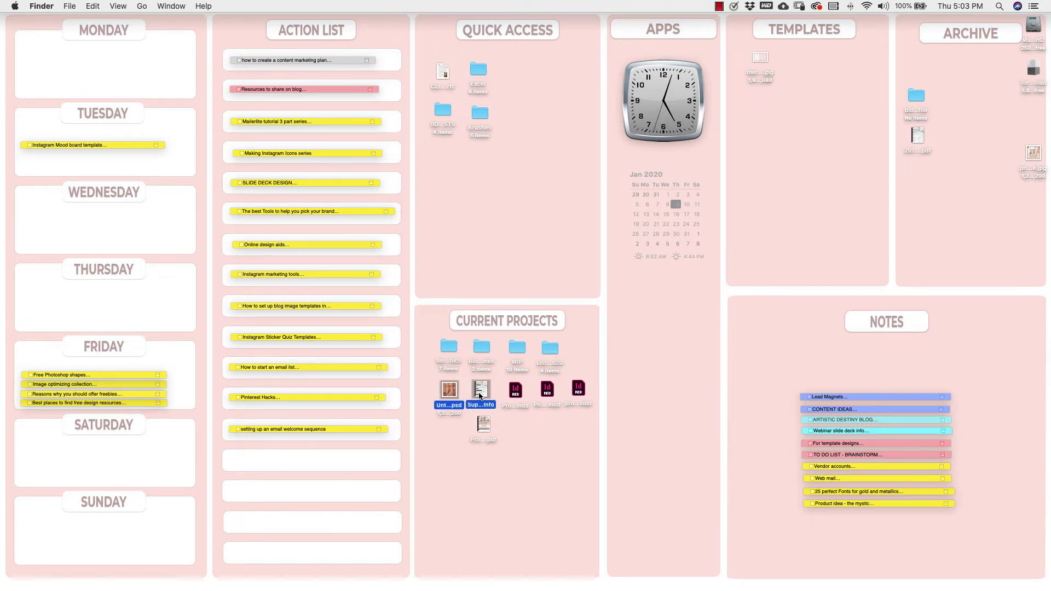
right_click(480, 396)
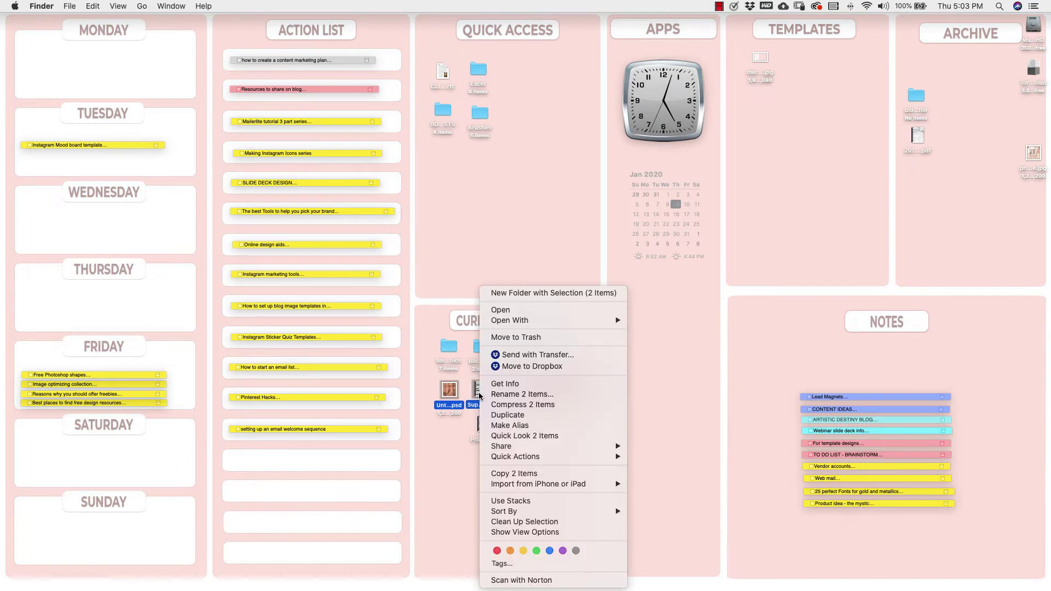
click(509, 405)
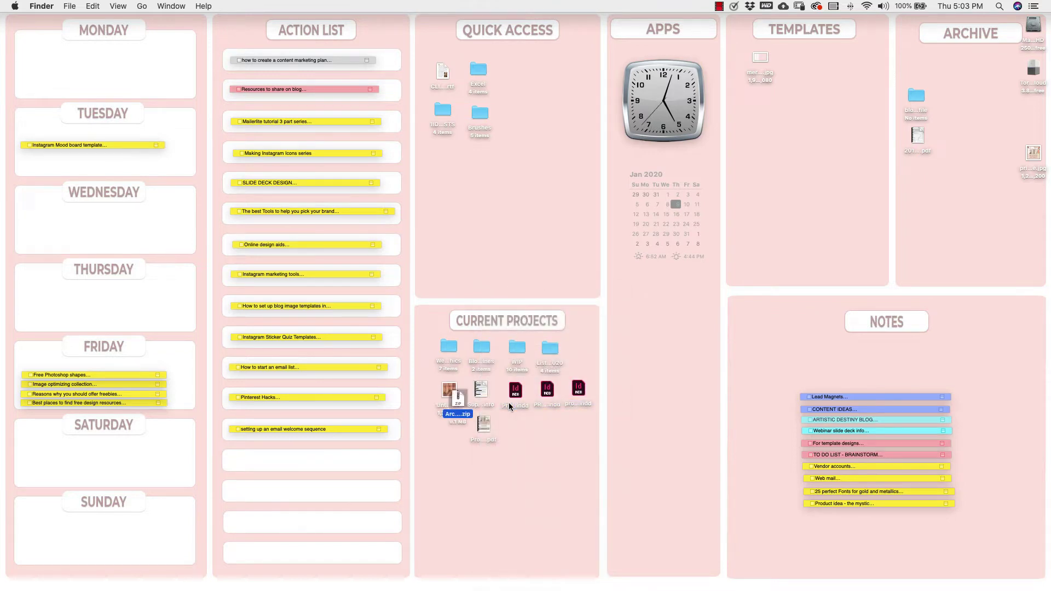
- Move Archive.zip below the PDF file and rename it to Product.zip
drag(460, 405, 472, 481)
right_click(472, 480)
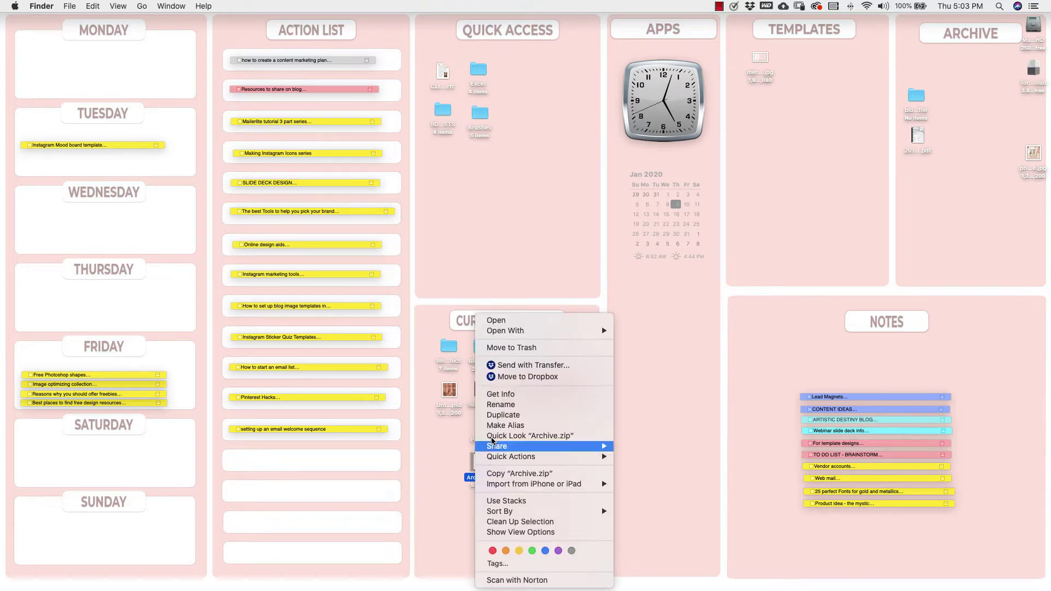
click(547, 404)
key(super+v)
key(Return)
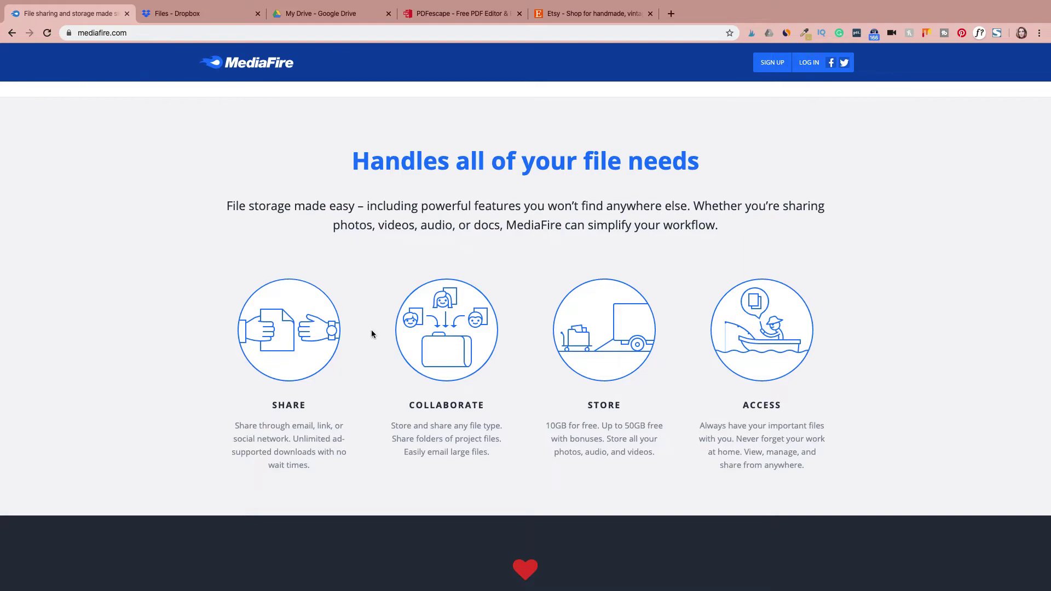
- Scroll through the MediaFire homepage's sharing, storage and Pro download-link features
scroll(369, 263, down, 20)
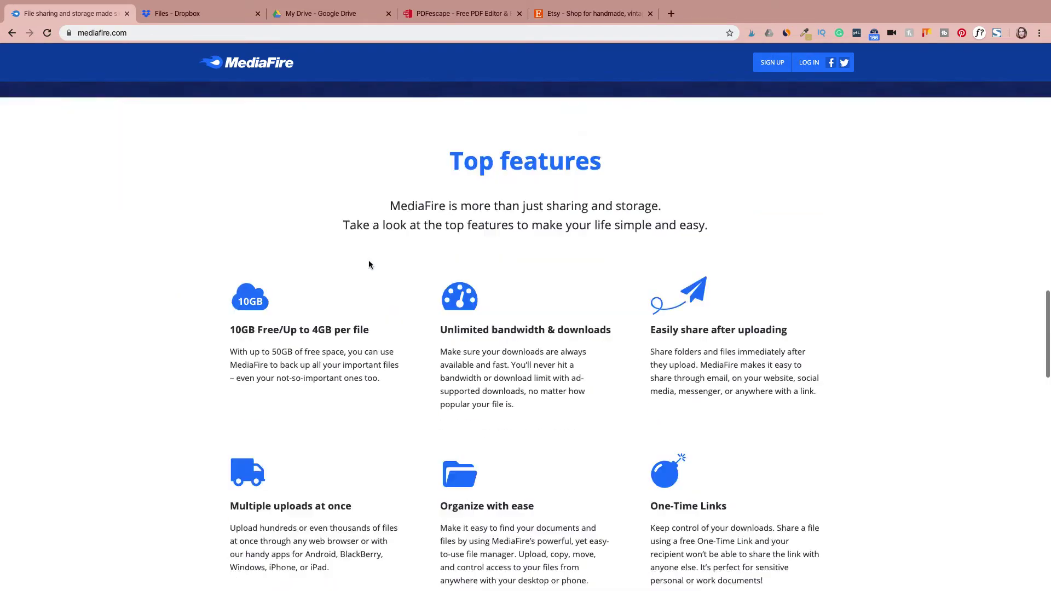
scroll(369, 264, down, 12)
scroll(369, 264, up, 5)
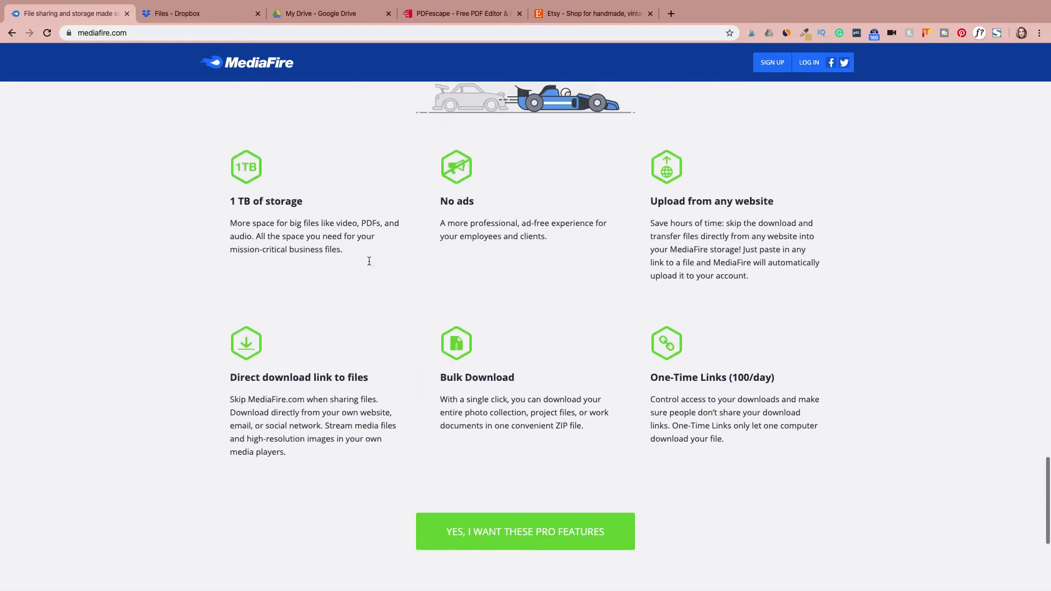
scroll(449, 241, up, 15)
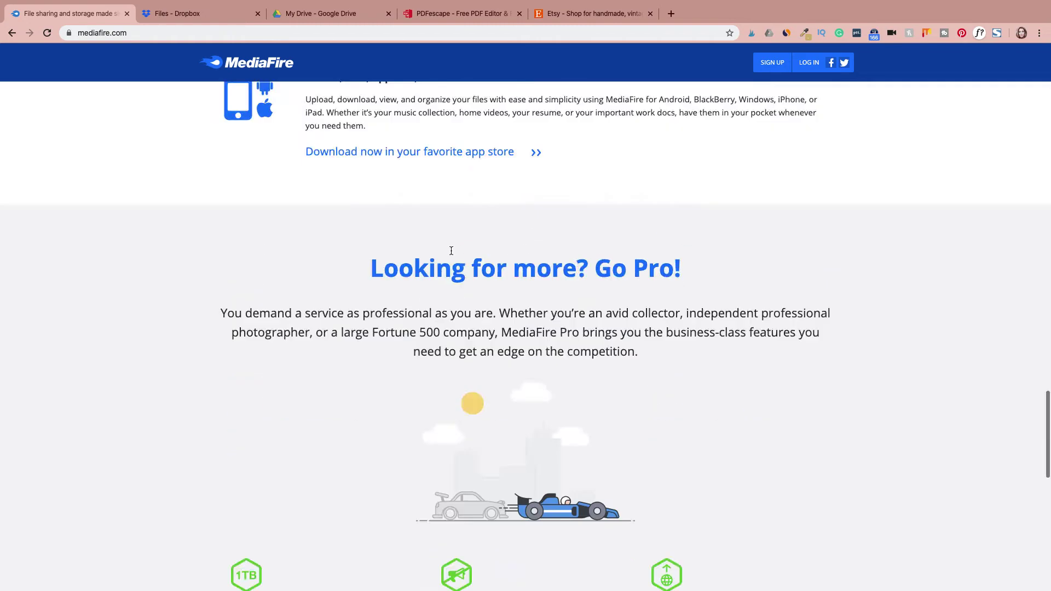
scroll(451, 251, up, 3)
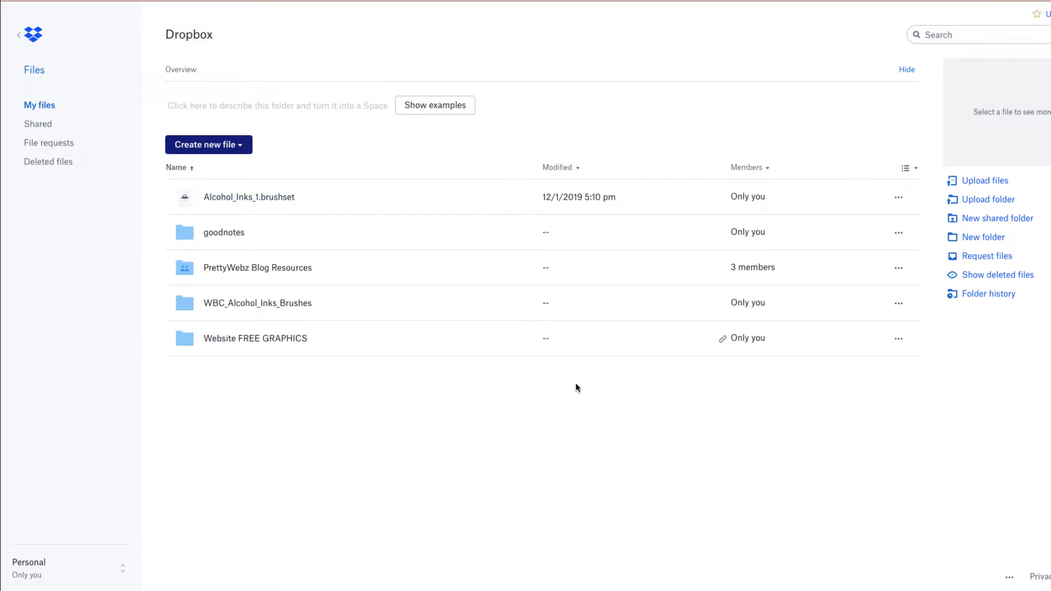
- Open PrettyWebz Blog Resources in Dropbox and show options for Brand_Color_Guide clickable.pdf
click(278, 267)
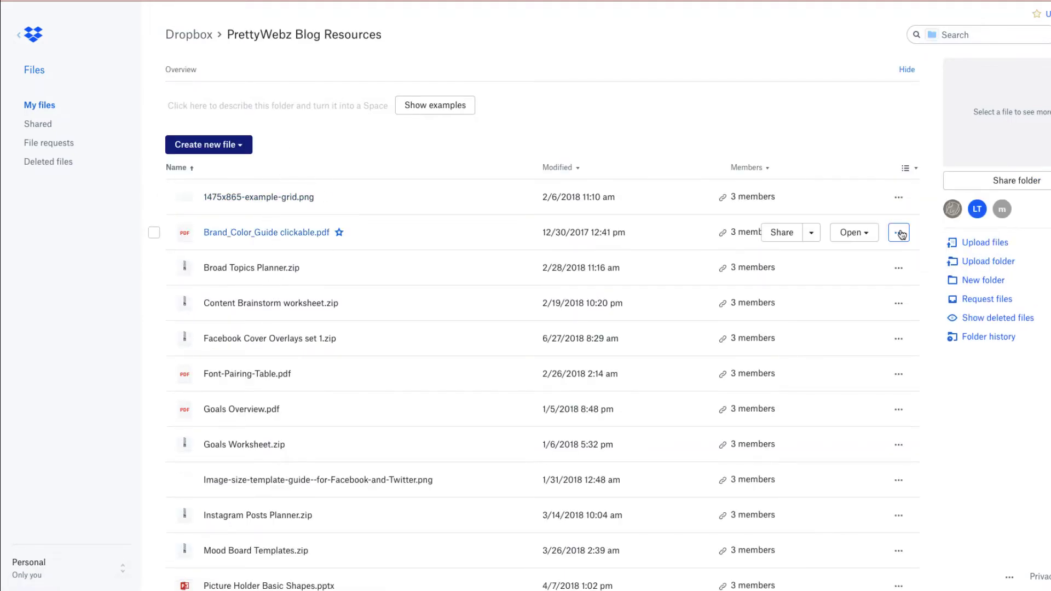
click(900, 234)
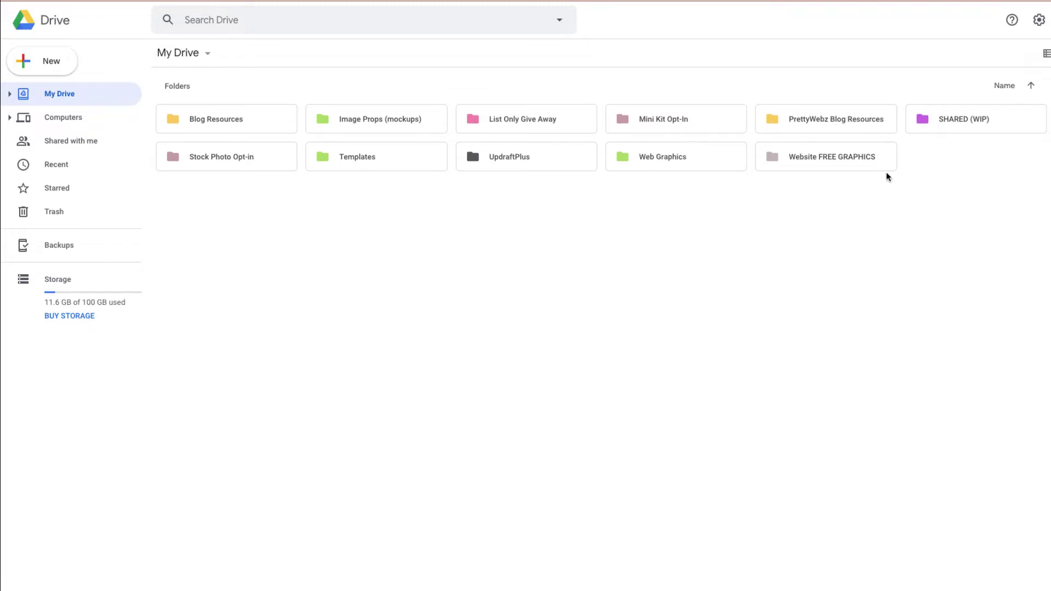
- Open the Website FREE GRAPHICS folder in My Drive and browse its zip files
double_click(825, 160)
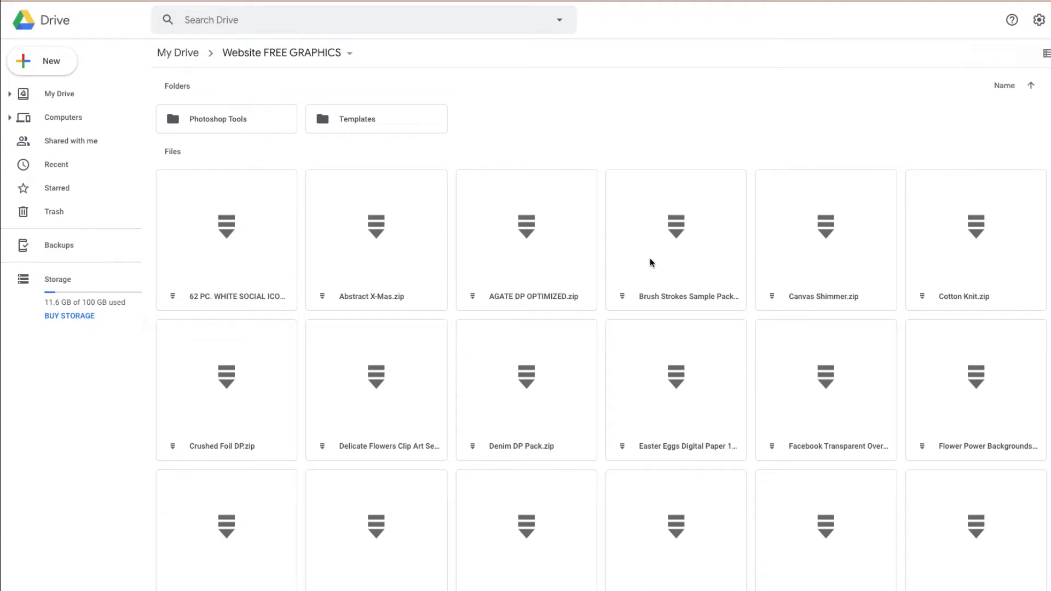
scroll(573, 452, down, 11)
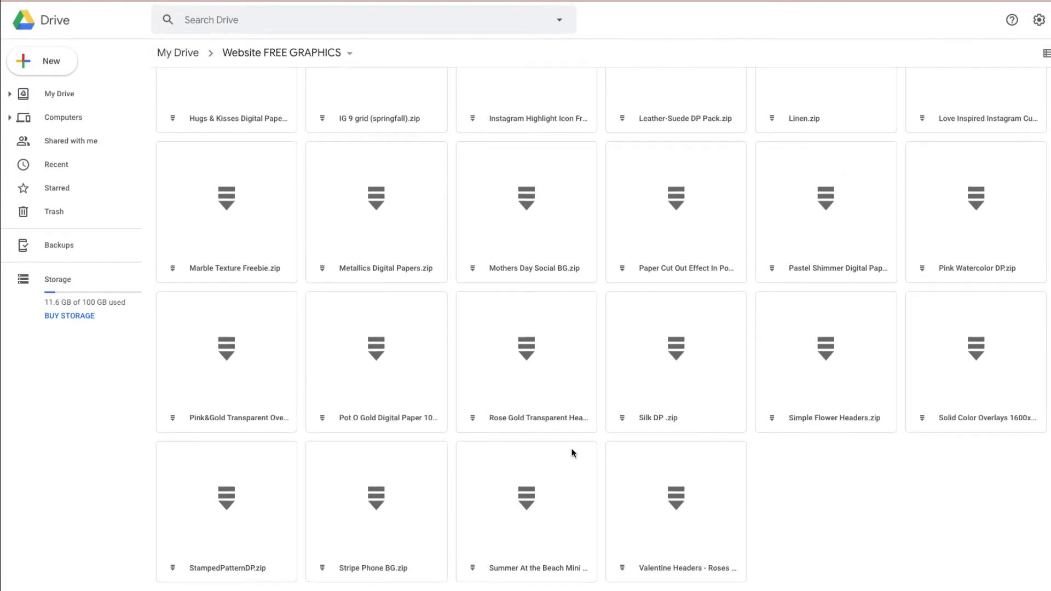
scroll(572, 453, up, 10)
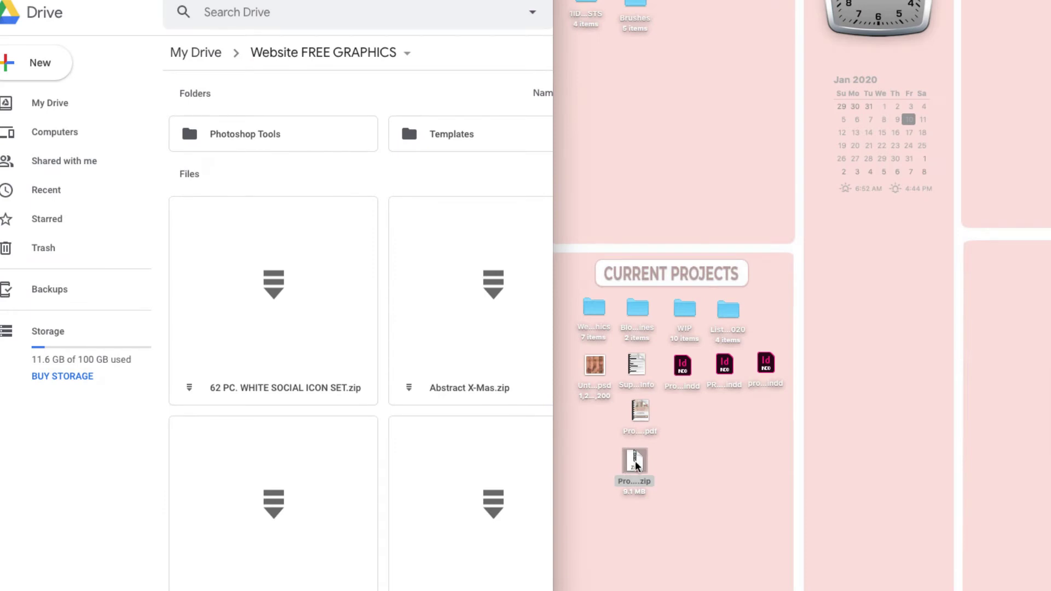
- Drag Product.zip from the desktop into the Website FREE GRAPHICS Drive folder
click(635, 464)
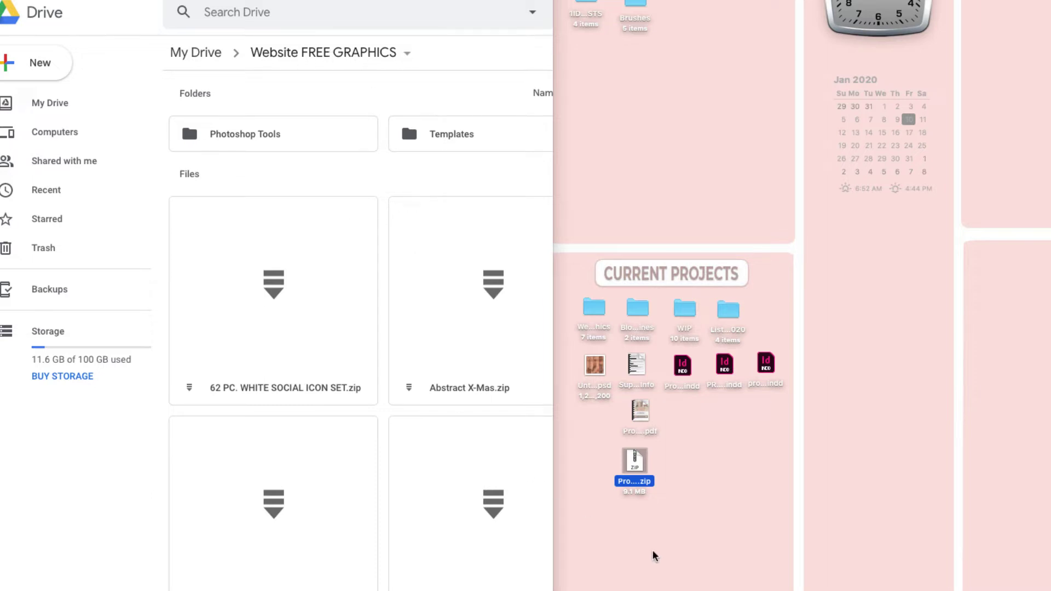
drag(636, 468, 426, 191)
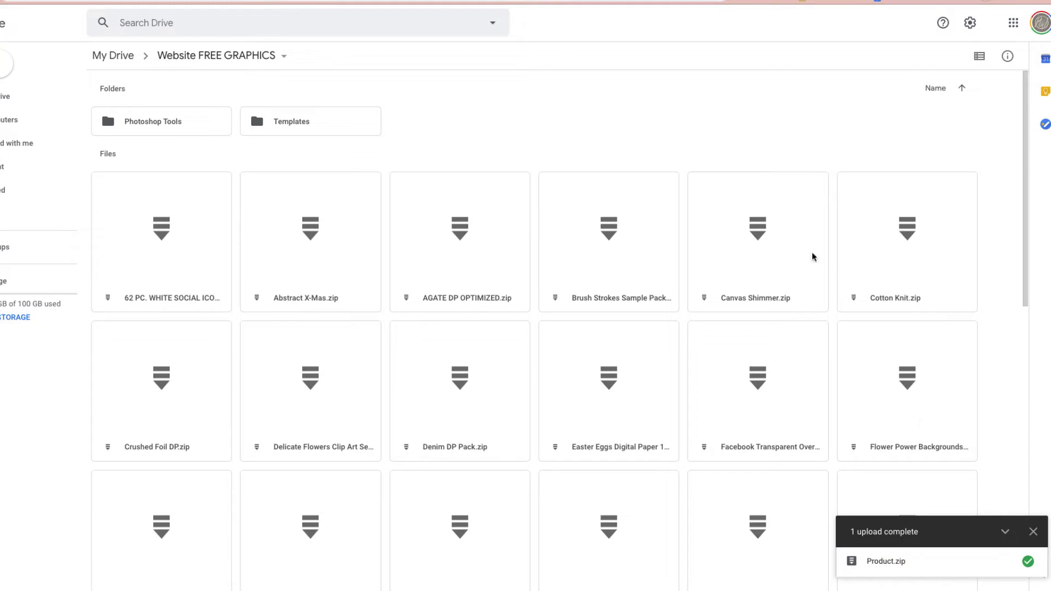
- Turn on anyone-with-the-link sharing for the uploaded Product.zip and copy its link
scroll(477, 394, down, 2)
scroll(477, 393, down, 8)
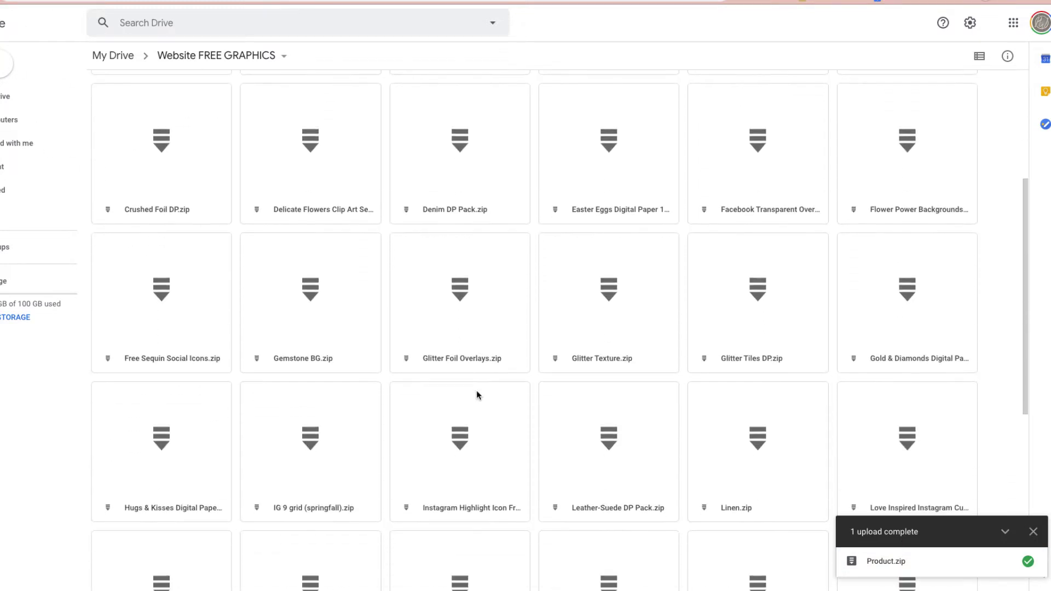
scroll(476, 390, down, 2)
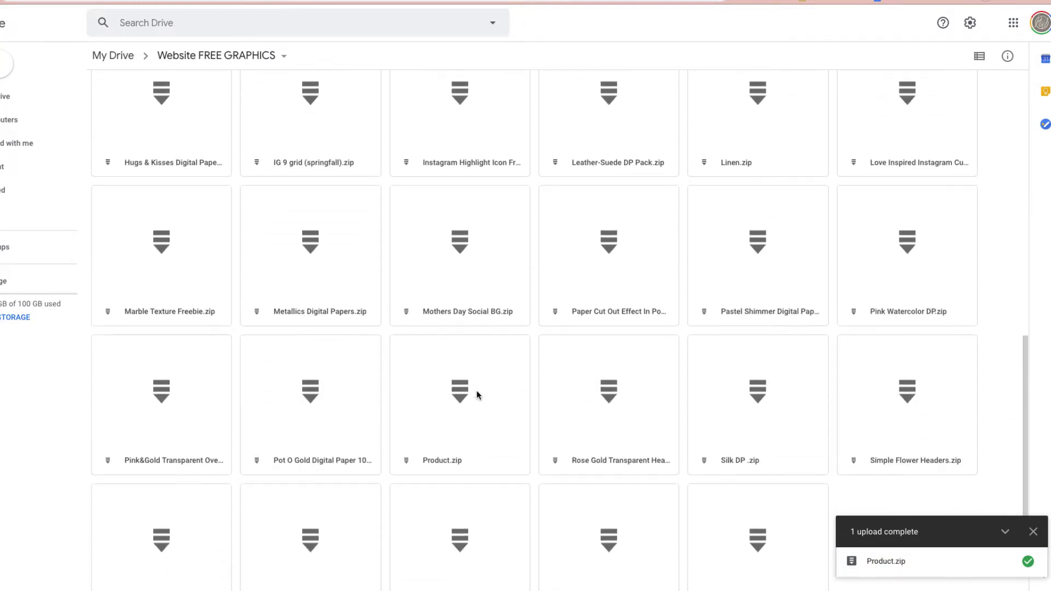
scroll(351, 441, down, 1)
scroll(352, 441, down, 1)
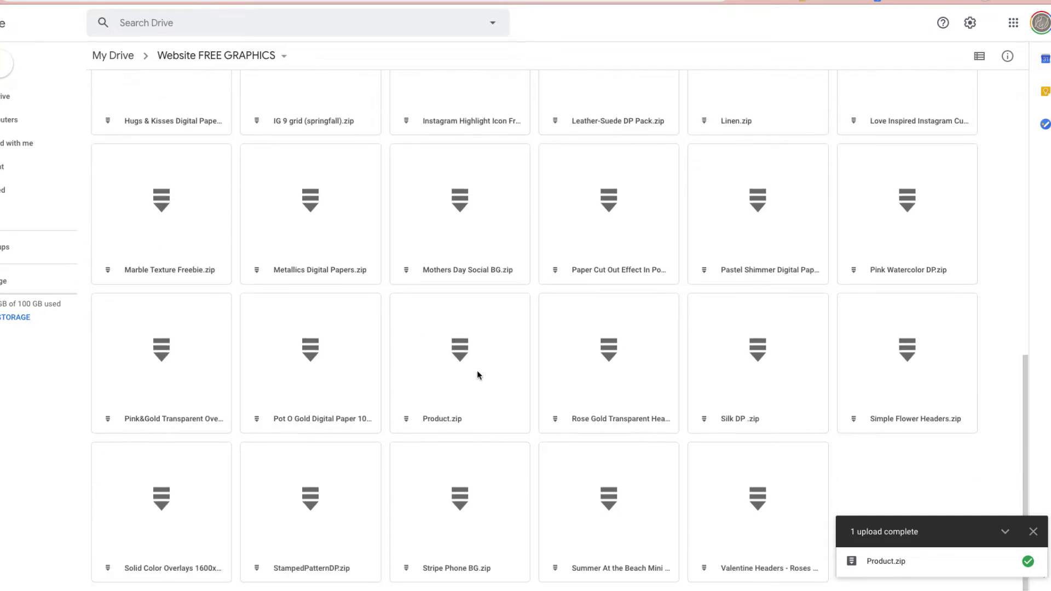
click(478, 371)
right_click(501, 362)
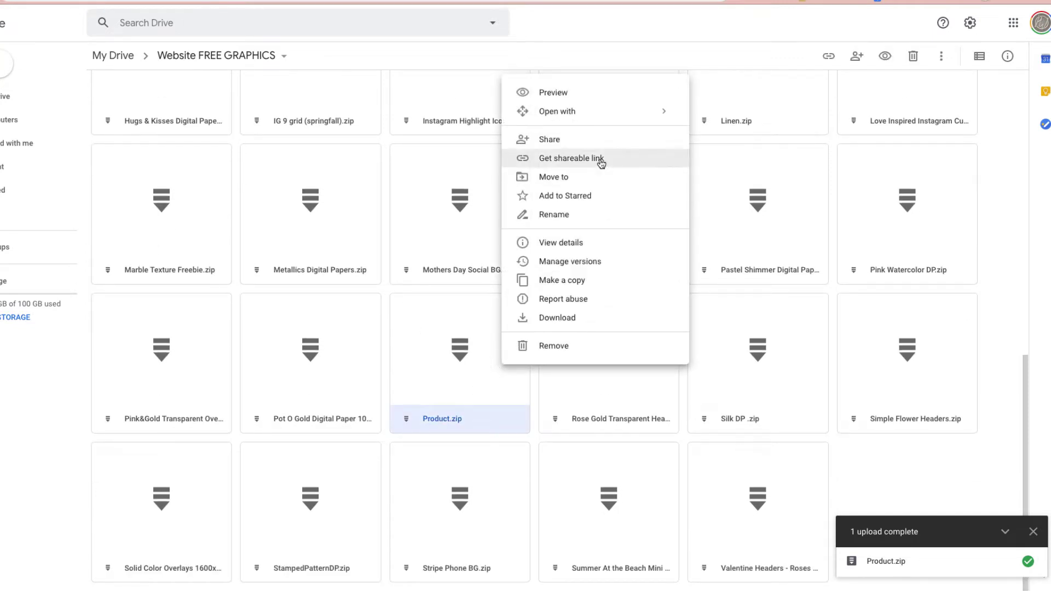
click(626, 158)
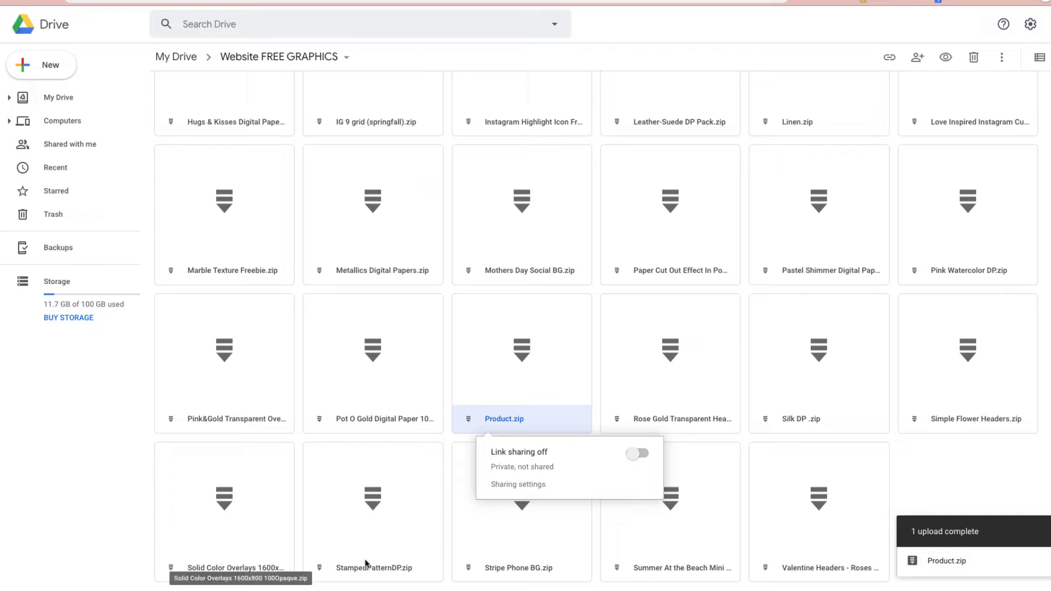
click(640, 453)
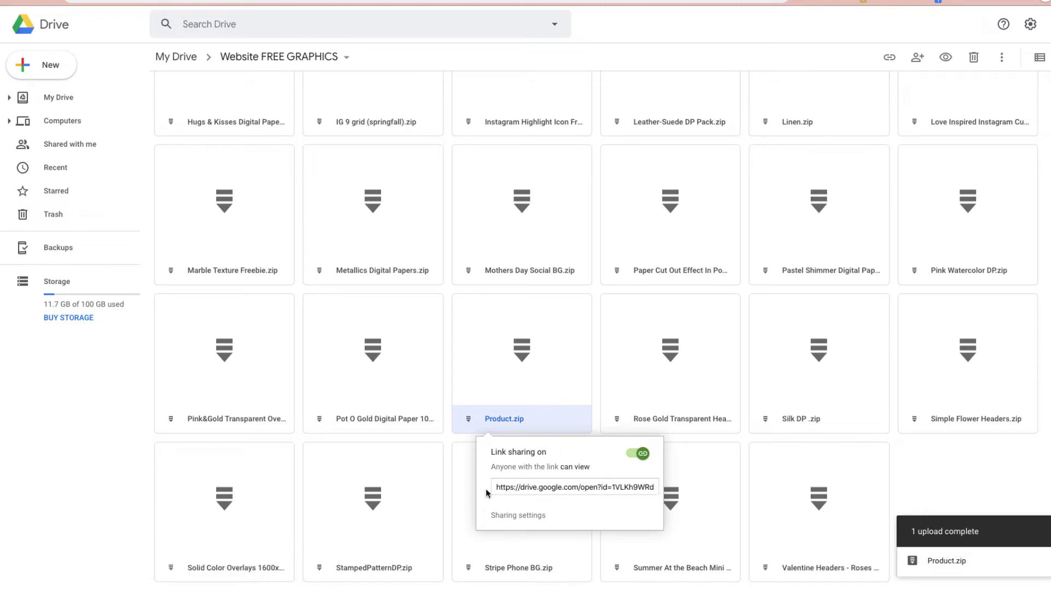
click(544, 487)
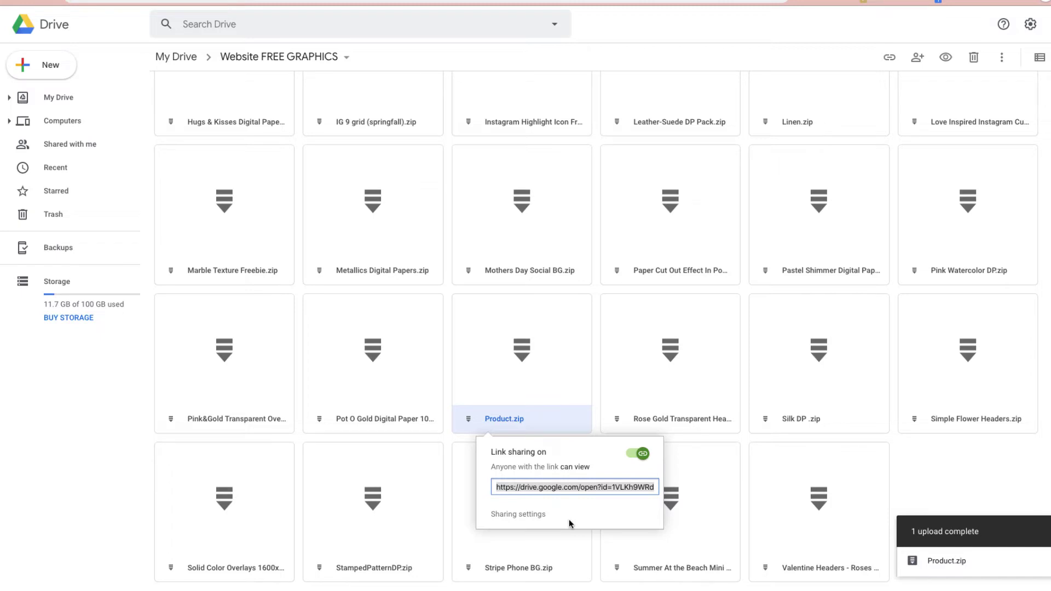
key(Escape)
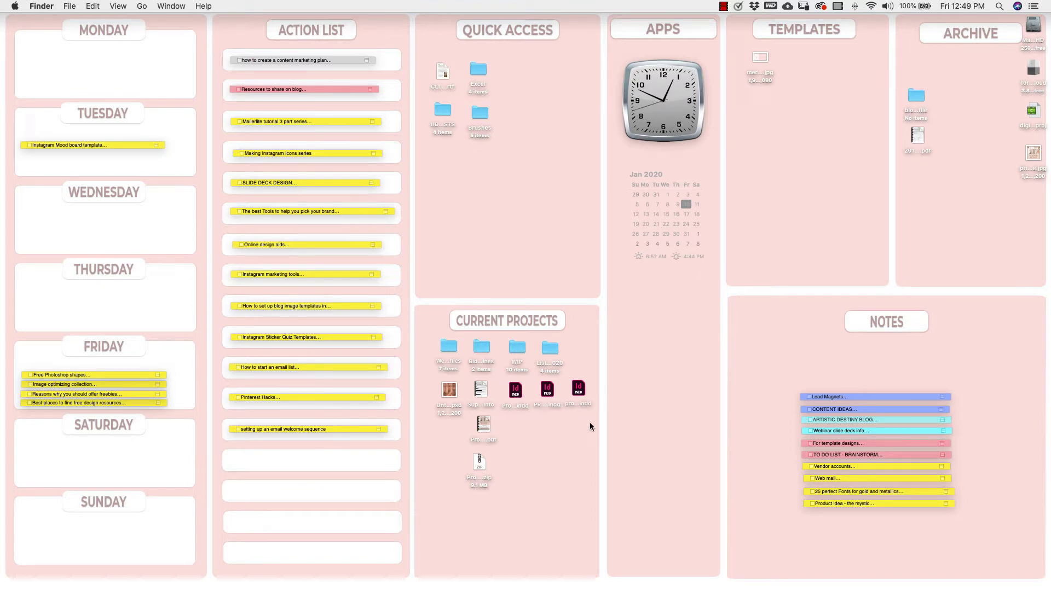
- Open PRODUCT LINK PAGE.indd from Current Projects on the desktop in InDesign
click(548, 392)
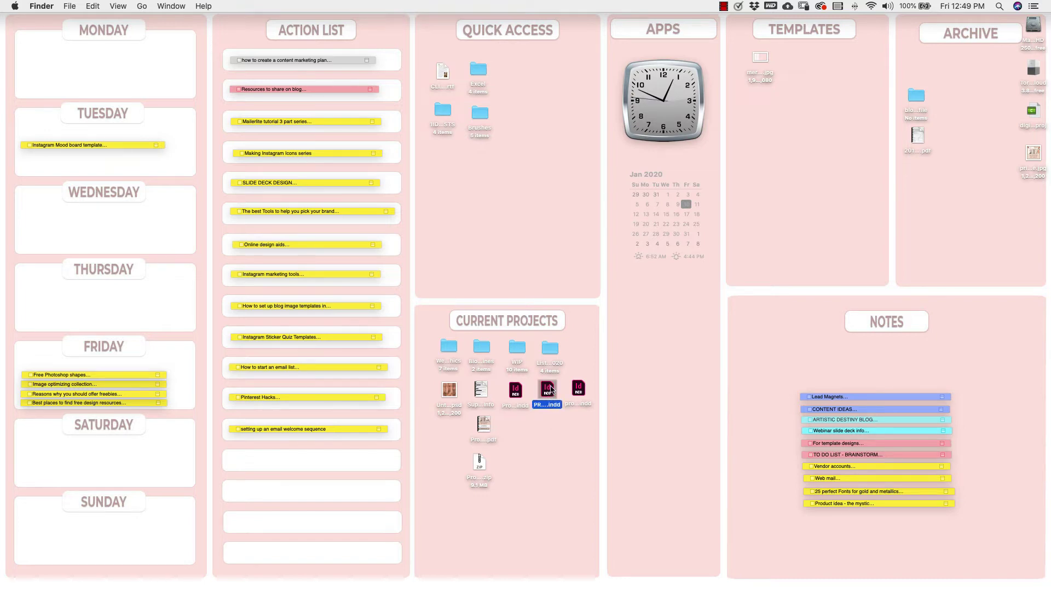
double_click(549, 390)
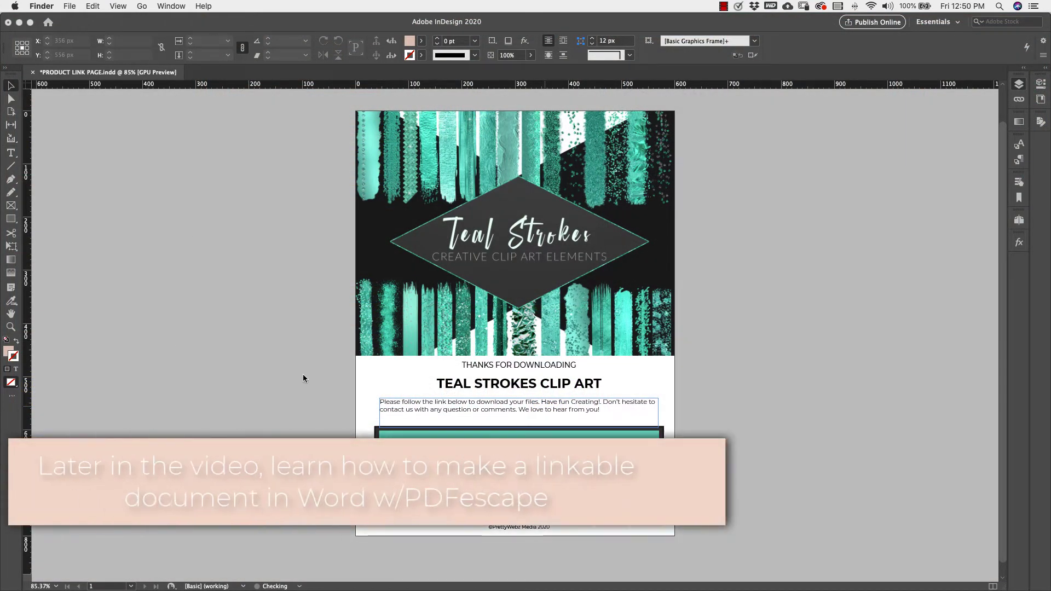
- Replace the DOWNLOAD HERE frame's hyperlink URL with the pasted Google Drive link
click(372, 205)
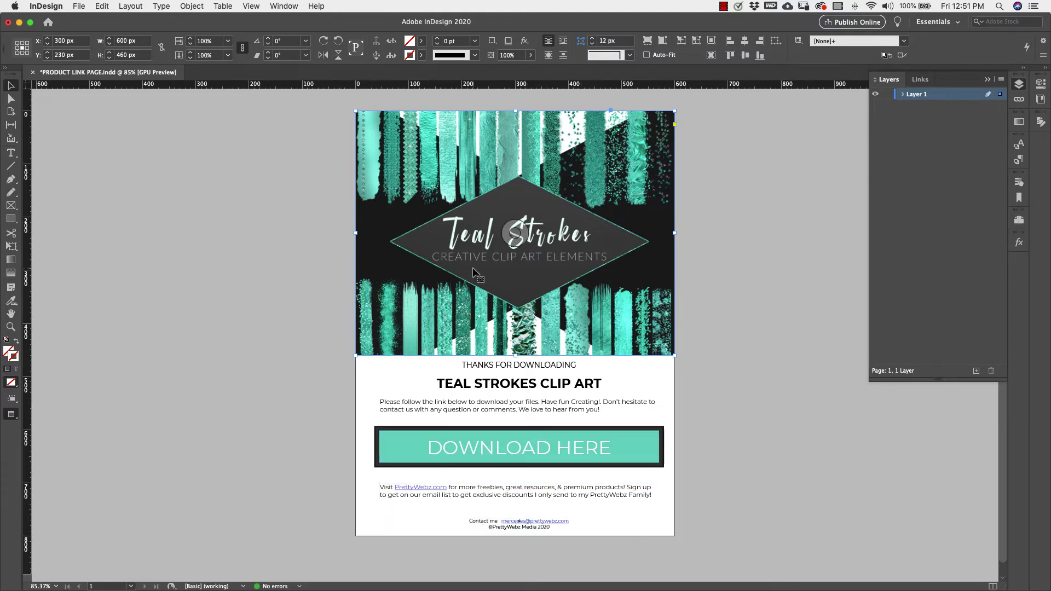
click(645, 449)
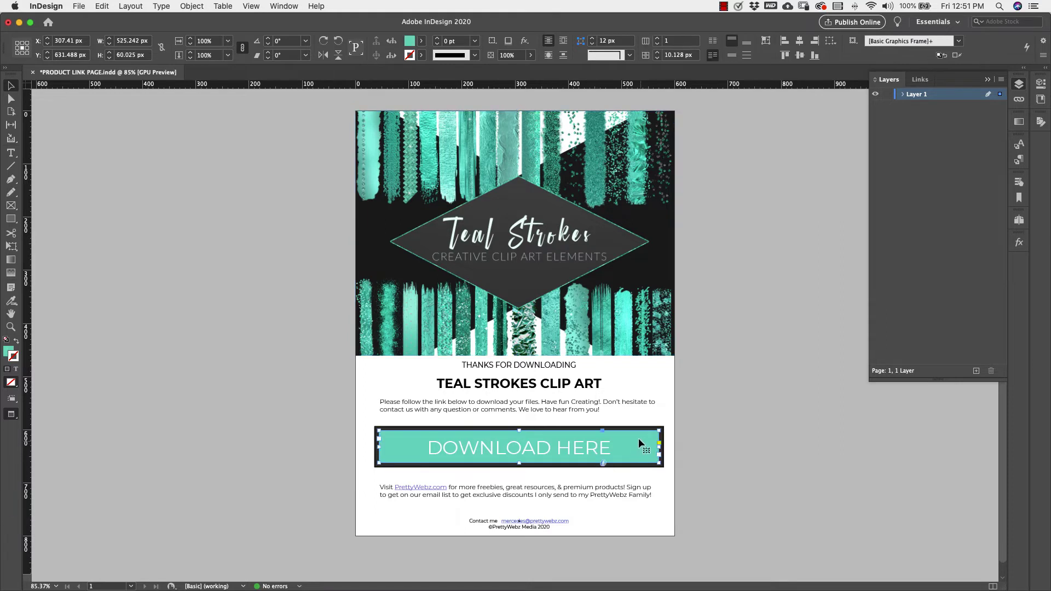
right_click(639, 446)
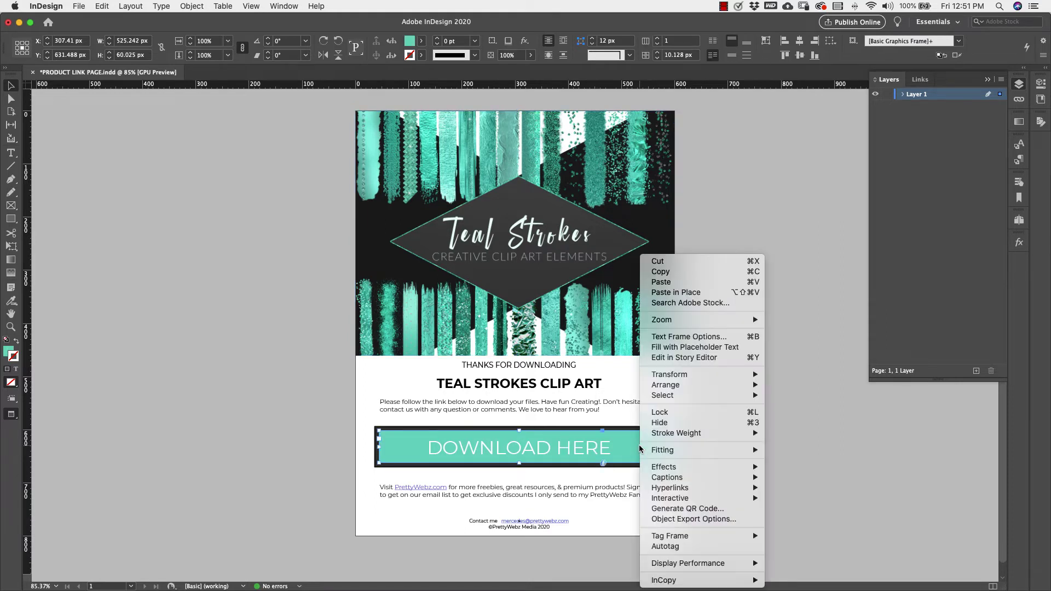
mouse_move(699, 488)
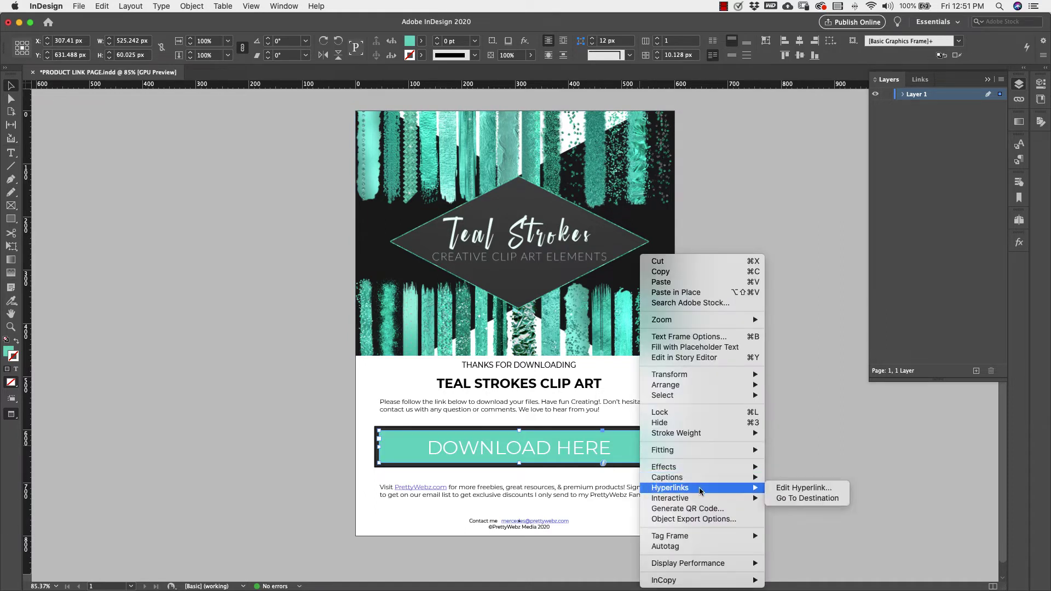
click(789, 487)
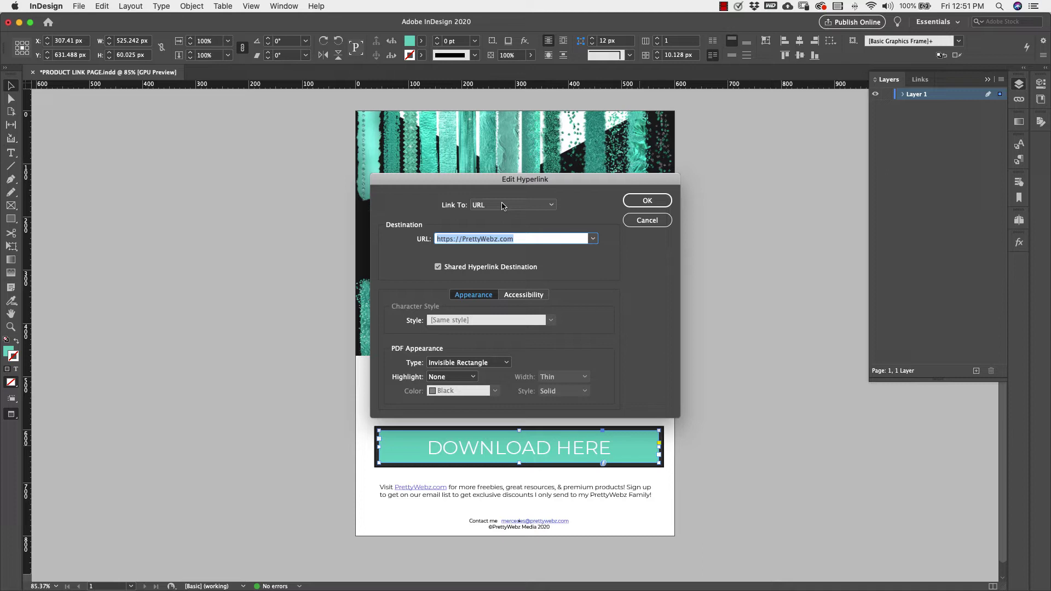
key(super+v)
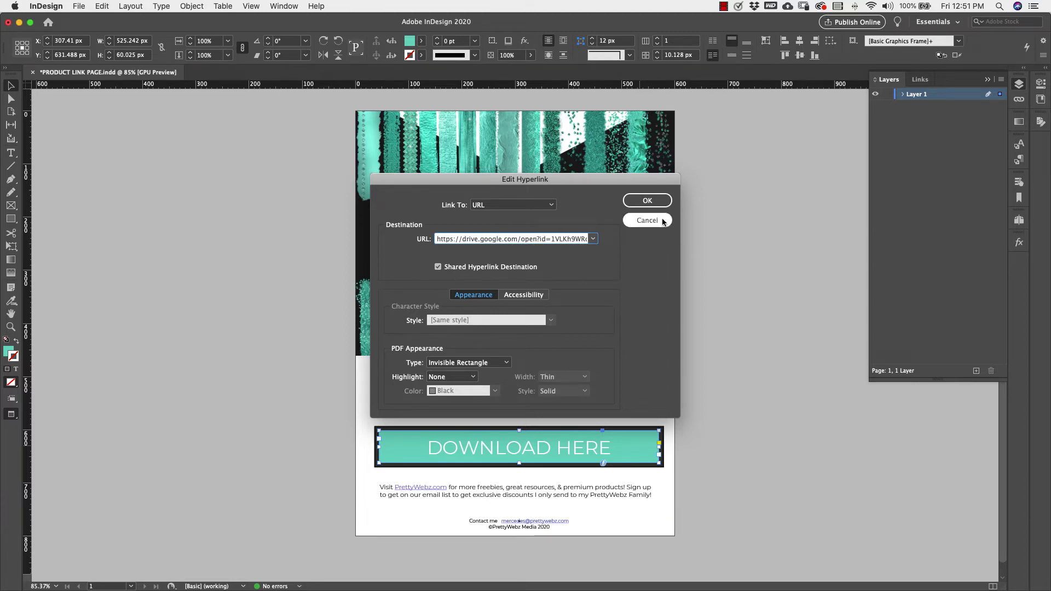
click(646, 201)
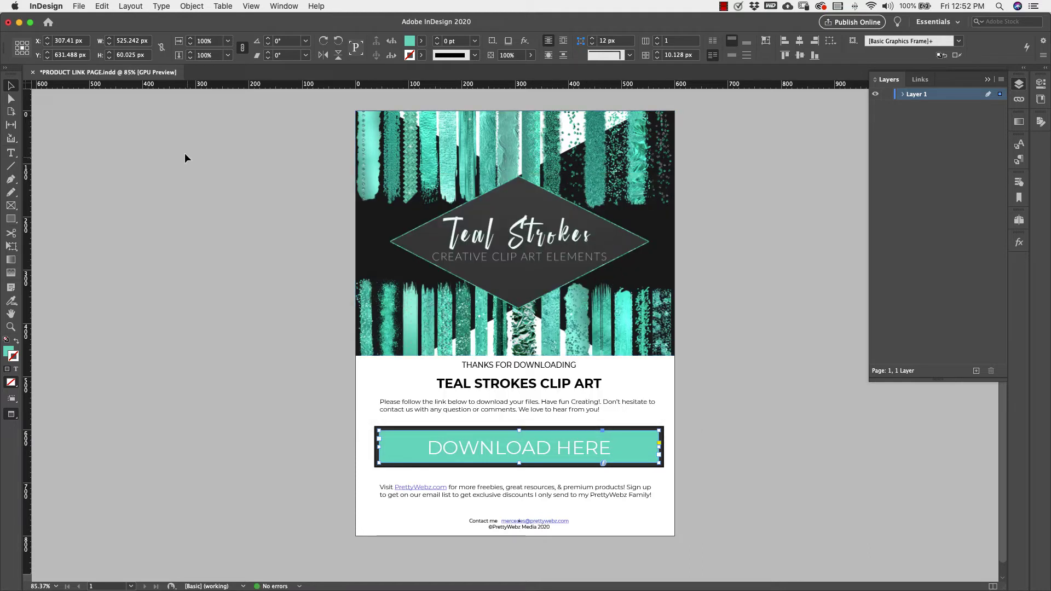
- Export the page to the Desktop as Adobe PDF (Interactive) named 'Product LINK PAGE'
click(79, 6)
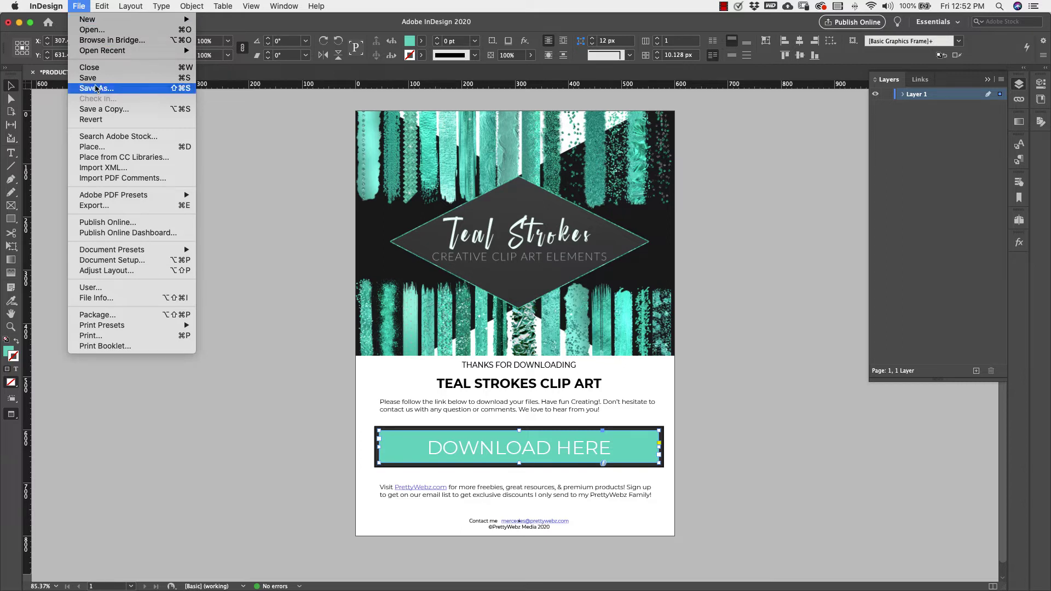
click(96, 207)
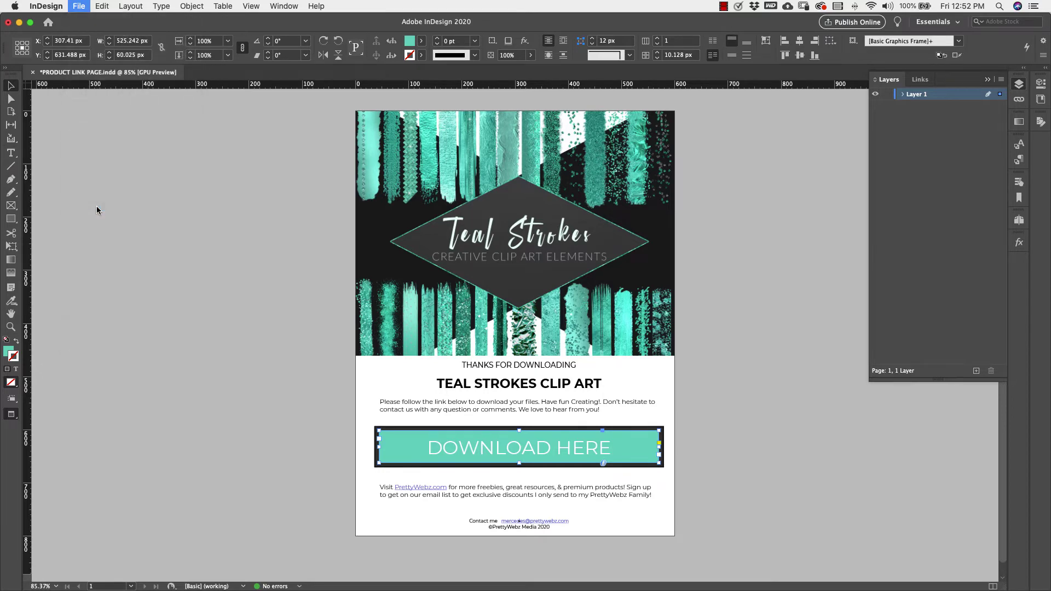
drag(516, 119, 436, 114)
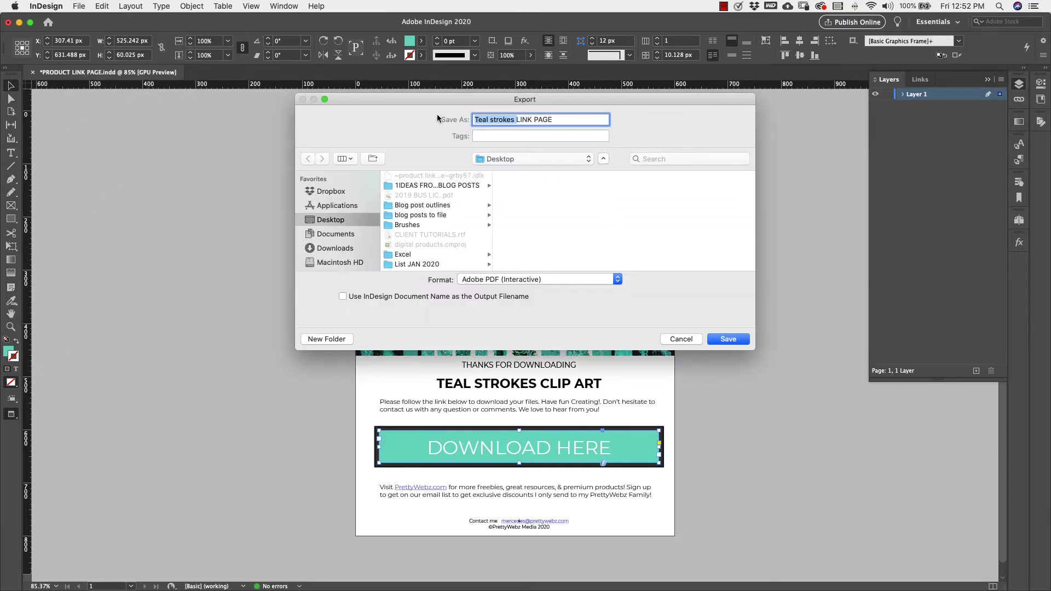
text(Product)
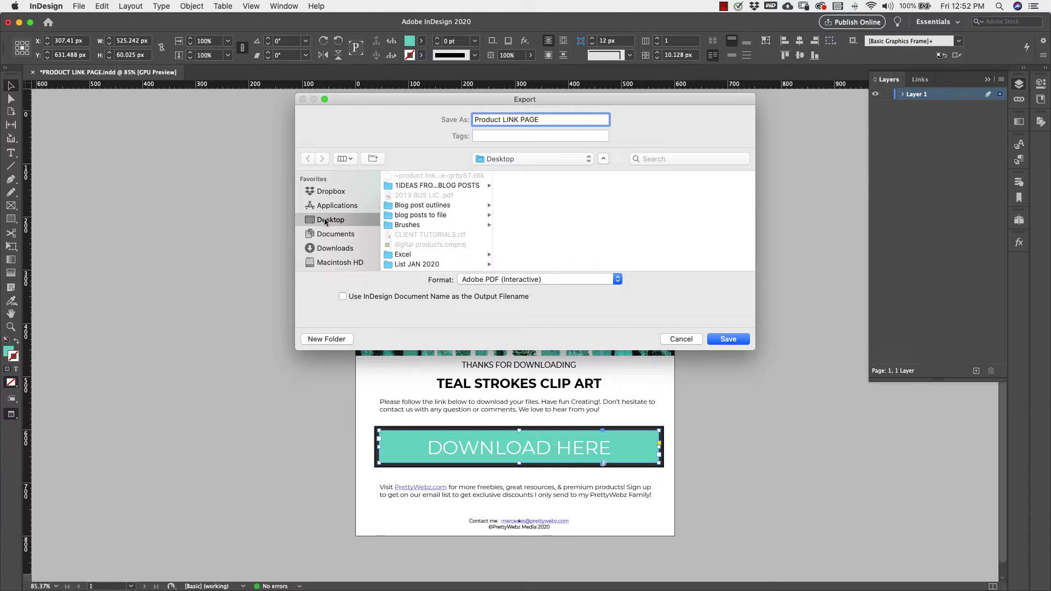
click(729, 340)
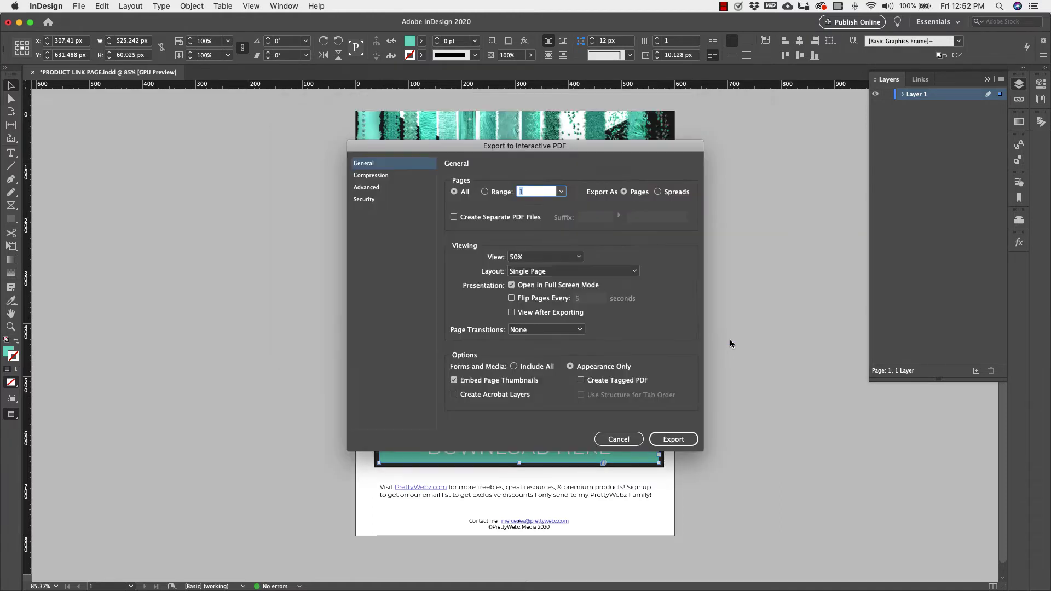
click(673, 439)
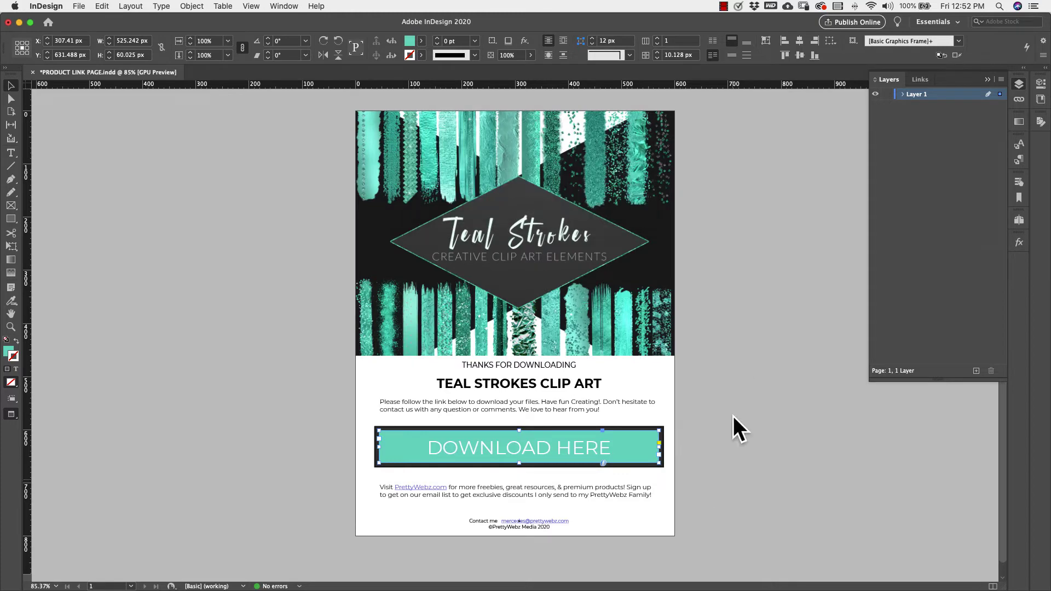
click(19, 22)
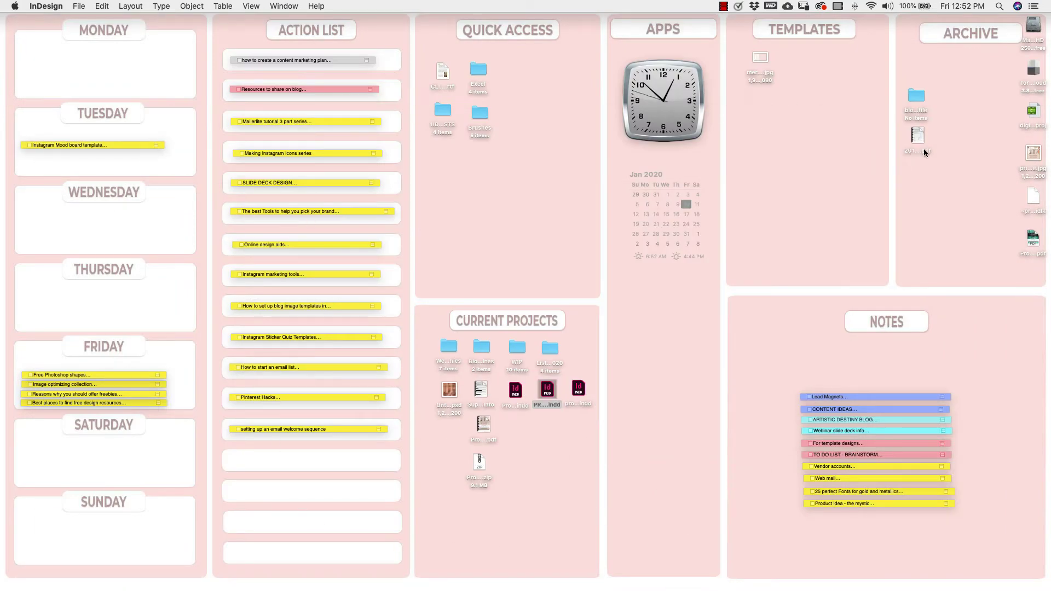
- Move the lock file to Templates and Product LINK PAGE.pdf into Current Projects, then open it
drag(1034, 198, 806, 229)
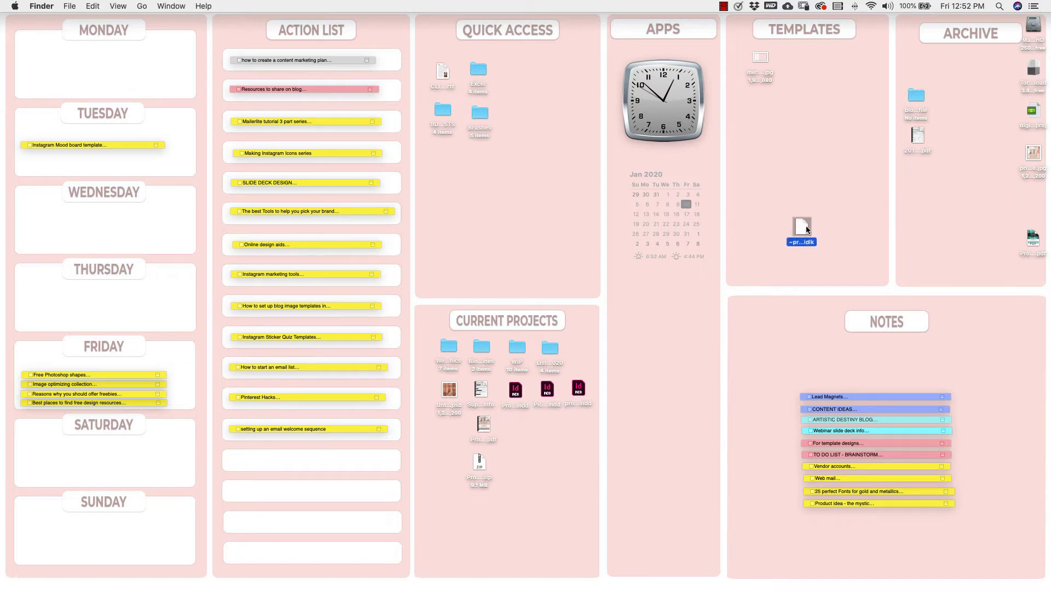
click(1036, 242)
drag(1036, 241, 528, 441)
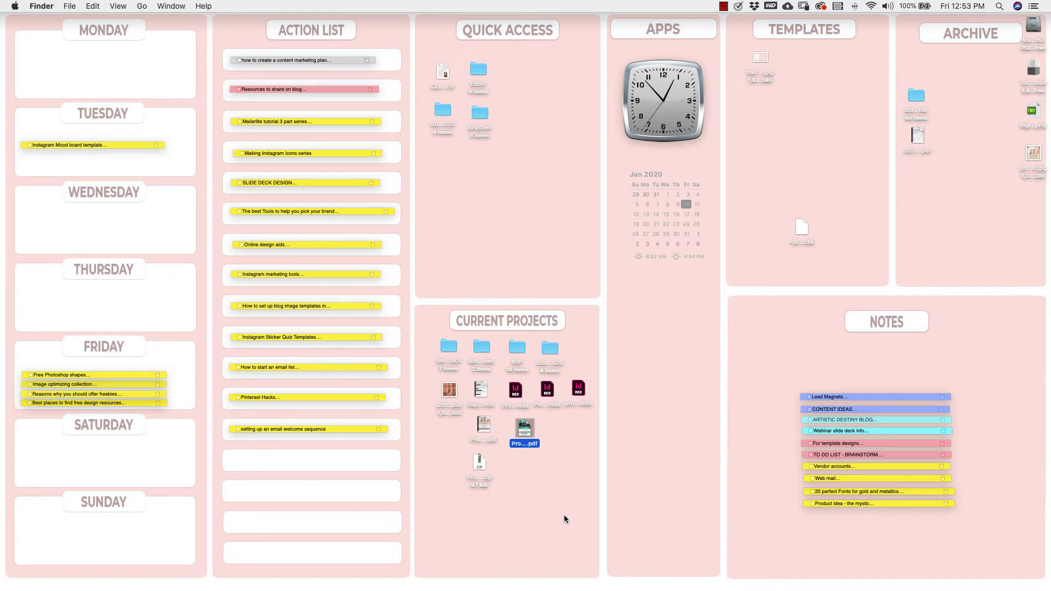
double_click(524, 428)
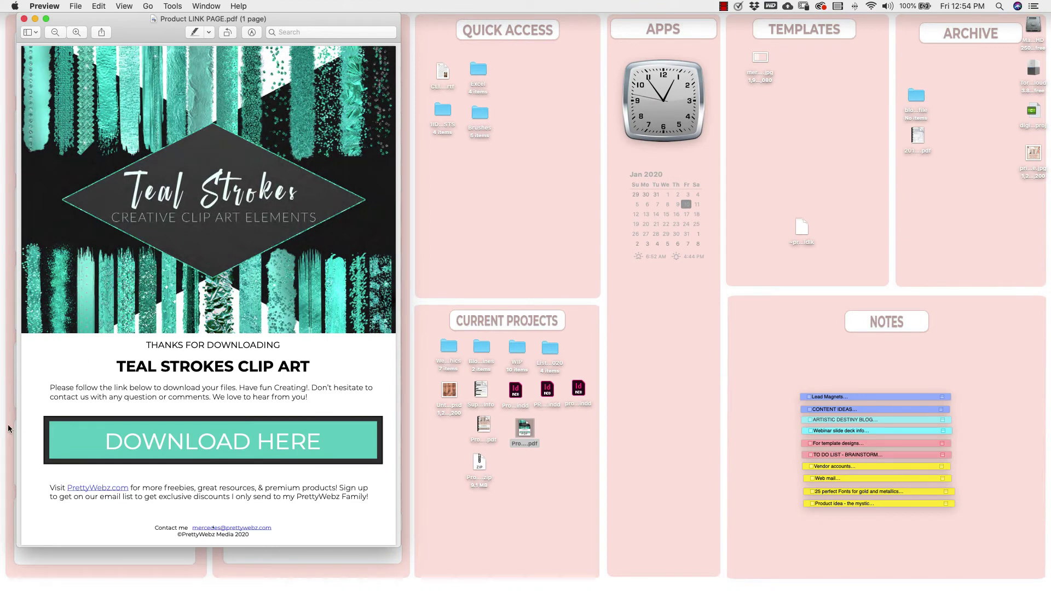
- Follow the PDF's DOWNLOAD HERE link, download Product.zip from Google Drive, and close Safari
click(215, 441)
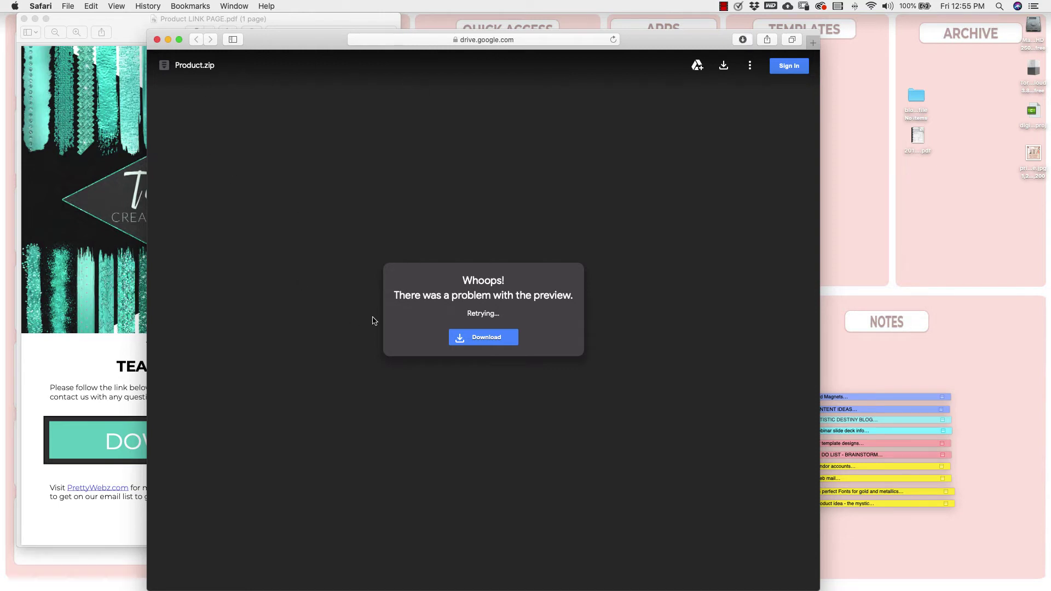
click(489, 339)
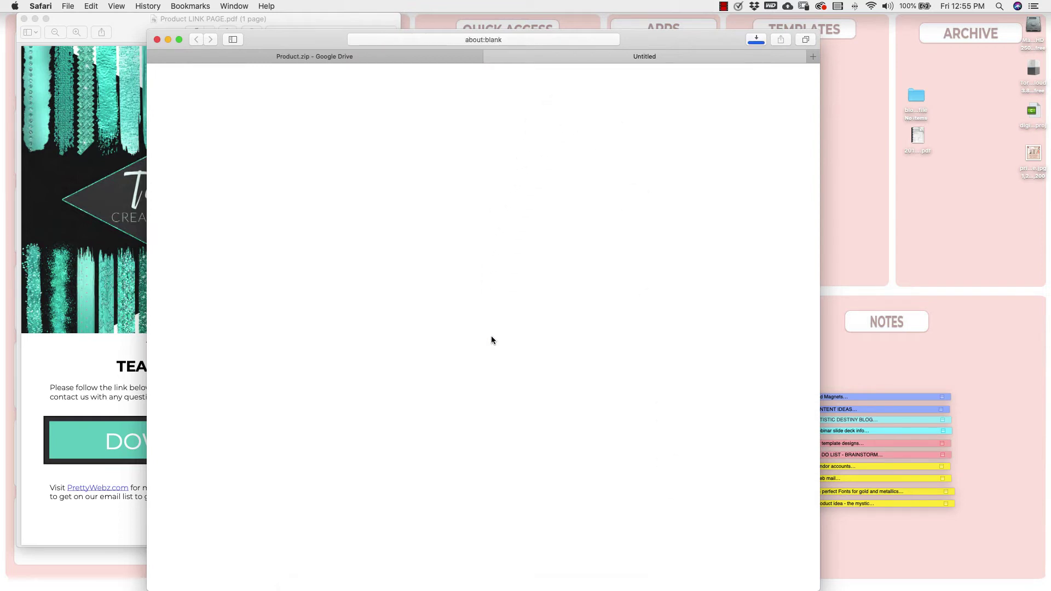
mouse_move(662, 589)
key(super+w)
key(super+w)
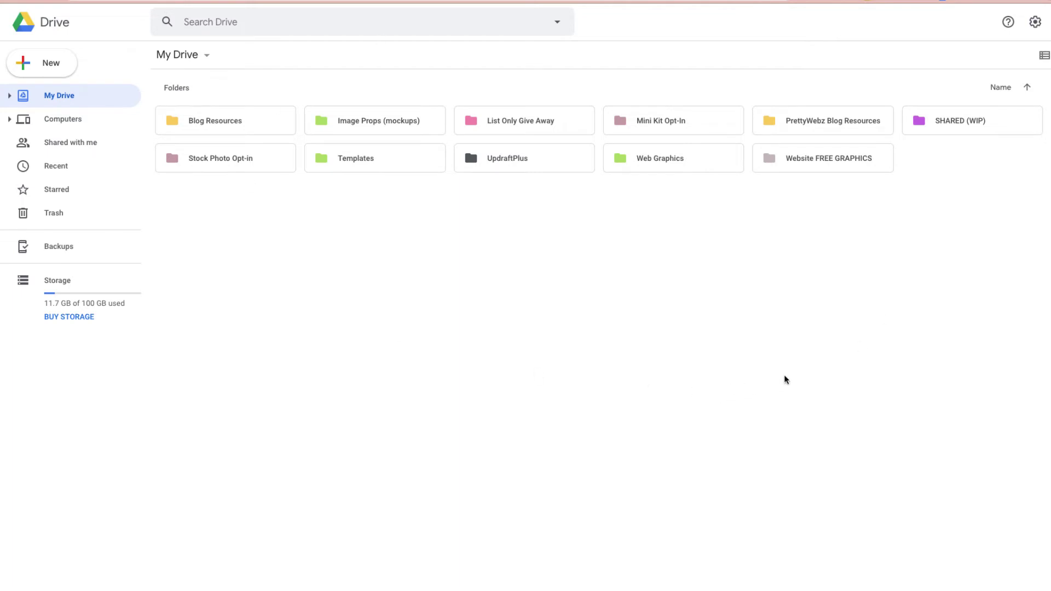
- Open Website FREE GRAPHICS > CLIP ART and bring up the 30 ROSE GOLD STROKES.zip context menu
click(827, 160)
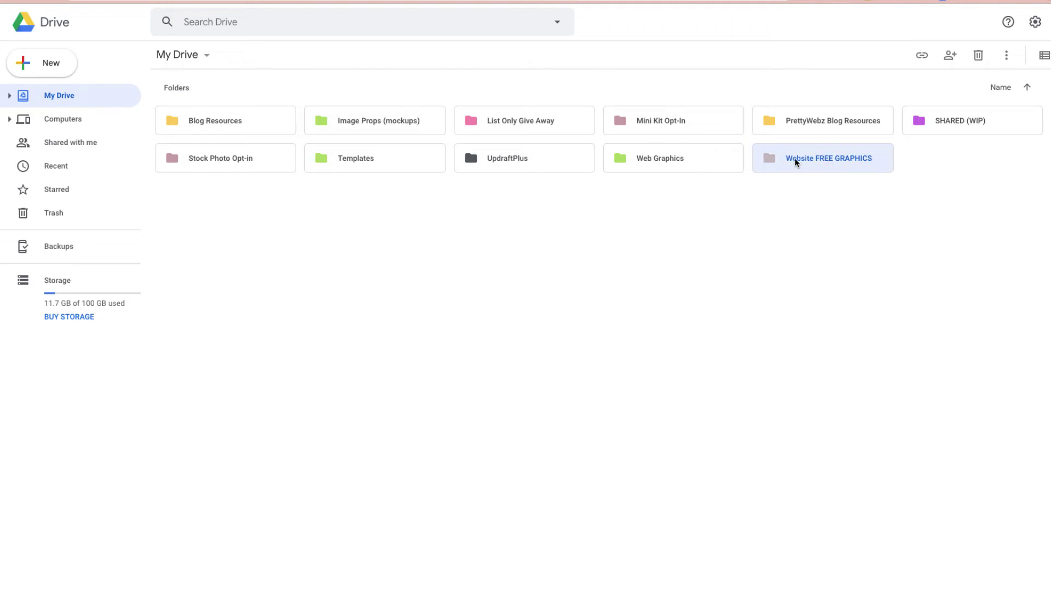
double_click(679, 160)
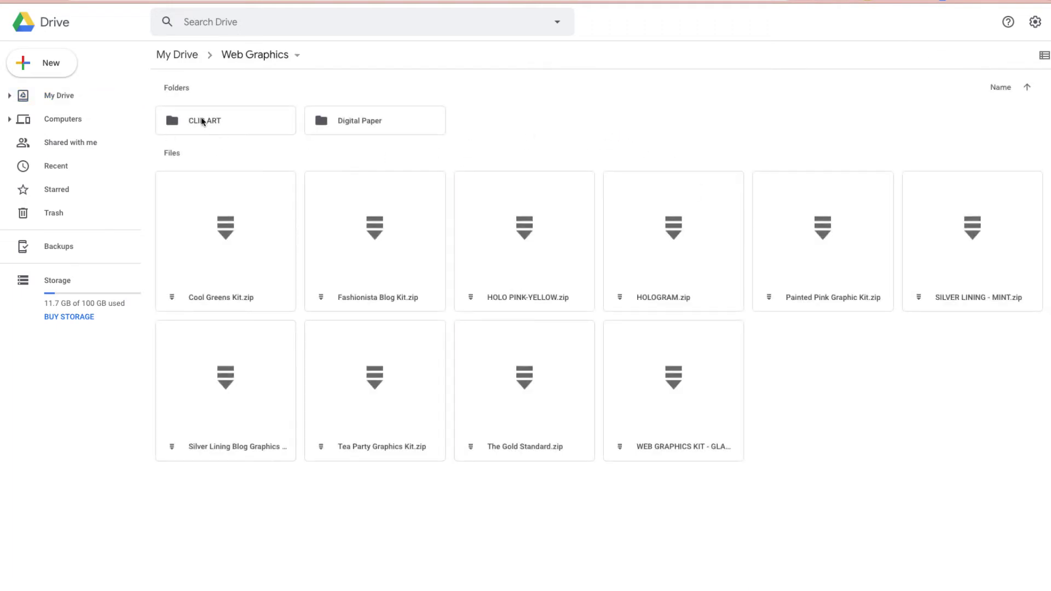
double_click(205, 120)
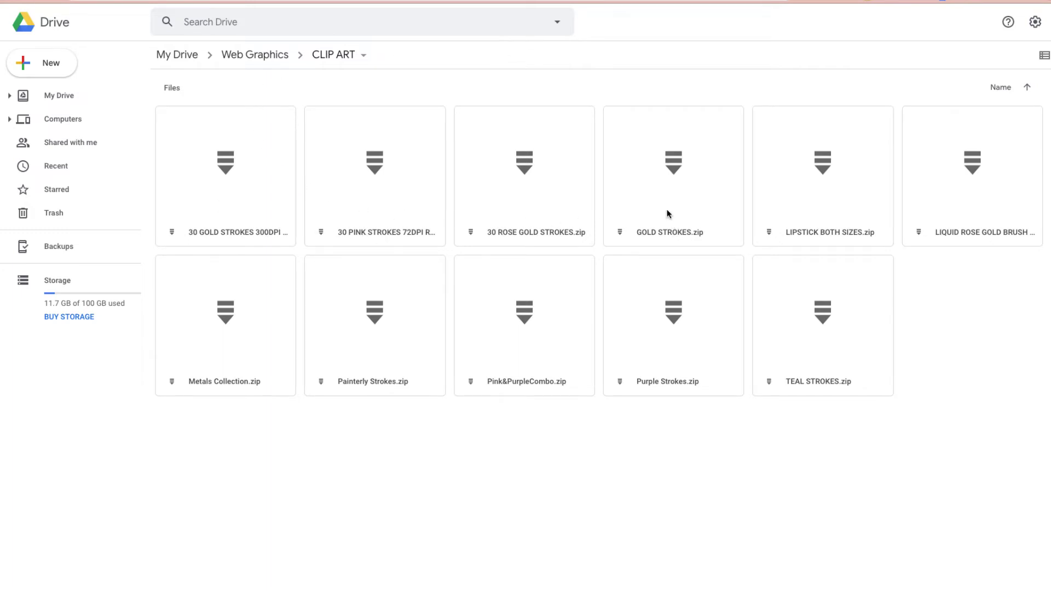
right_click(522, 167)
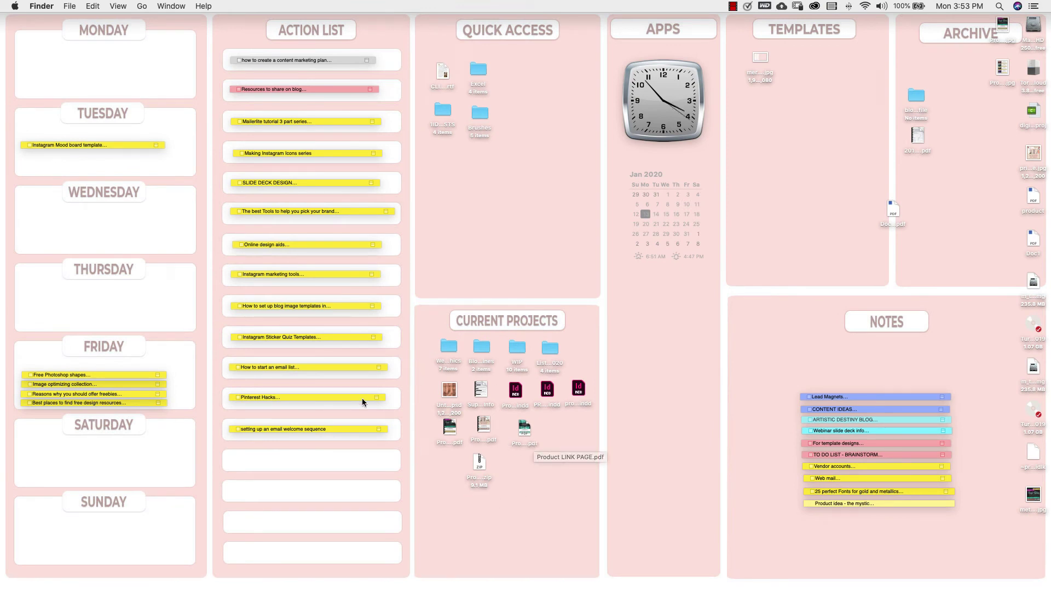
- Open Product Bundle Link Page STROKES.pdf and review the thank-you page and the Rose Gold, Teal and Gold Strokes list
double_click(448, 430)
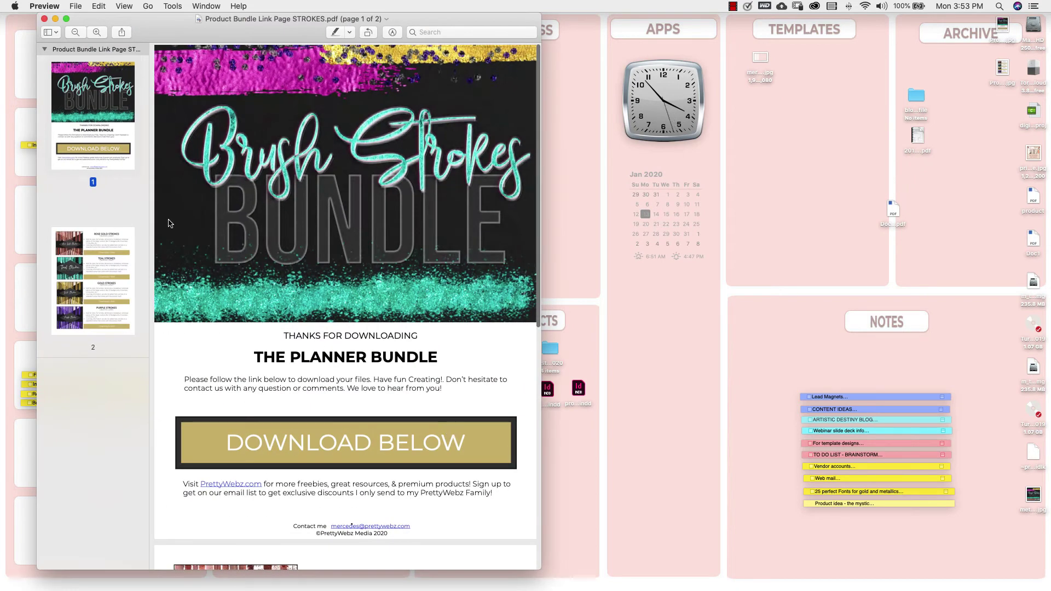
scroll(258, 336, up, 1)
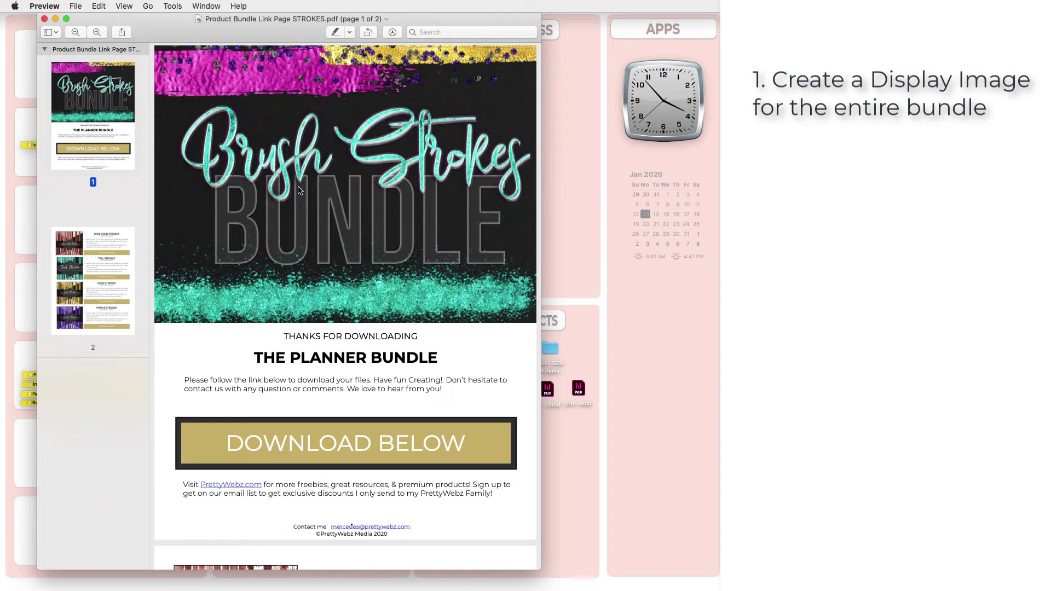
scroll(307, 246, down, 5)
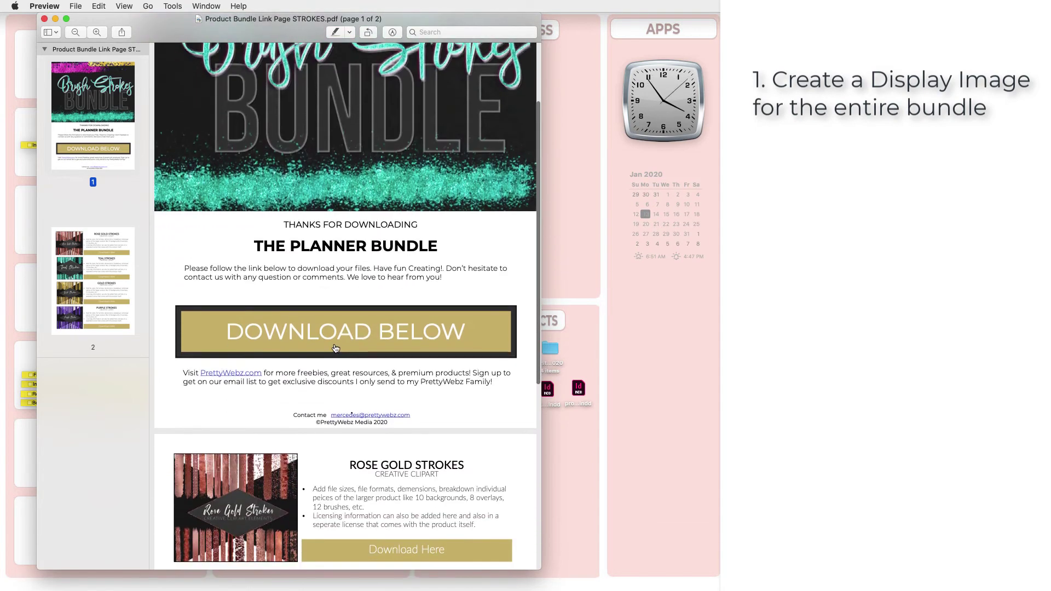
scroll(335, 349, down, 5)
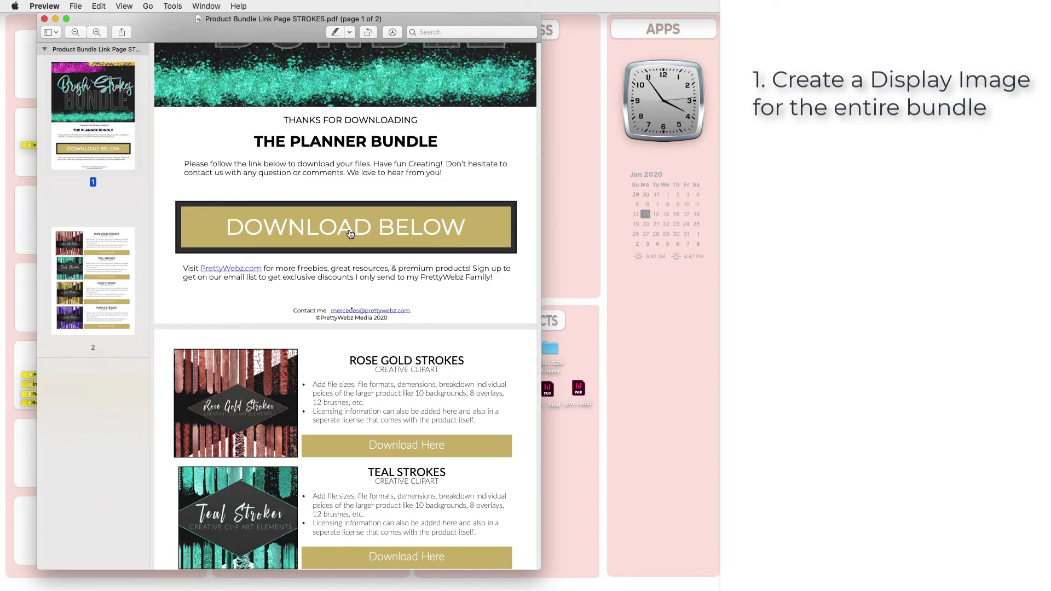
scroll(232, 348, down, 5)
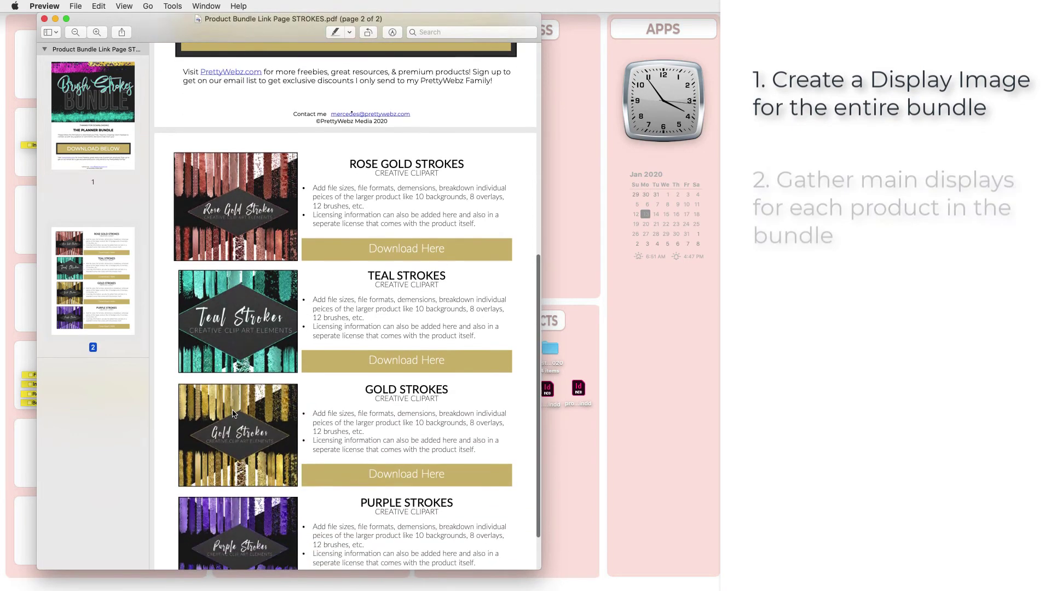
scroll(233, 414, up, 4)
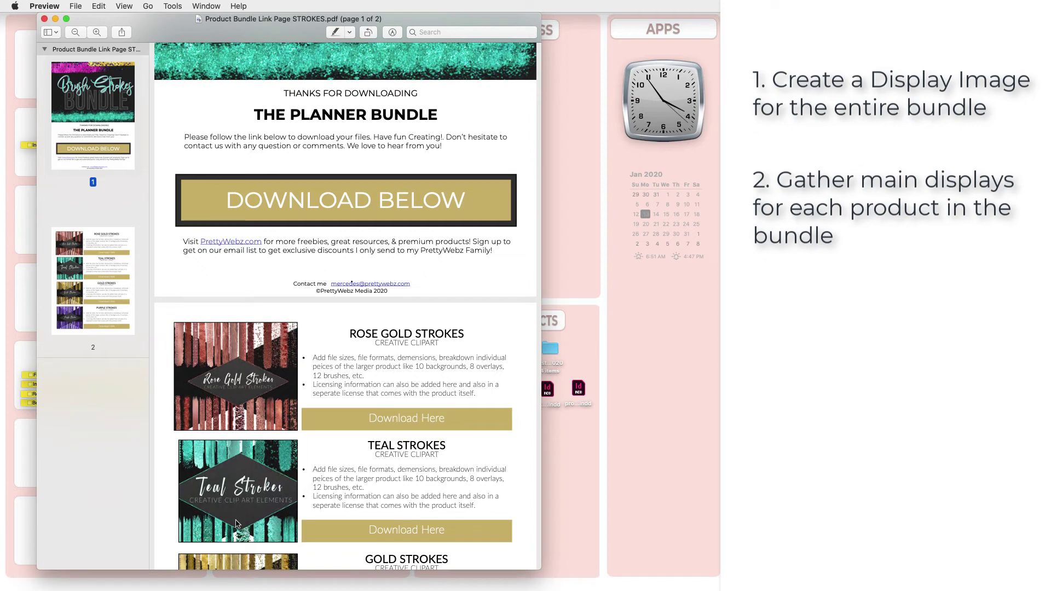
scroll(248, 449, down, 1)
scroll(247, 448, down, 2)
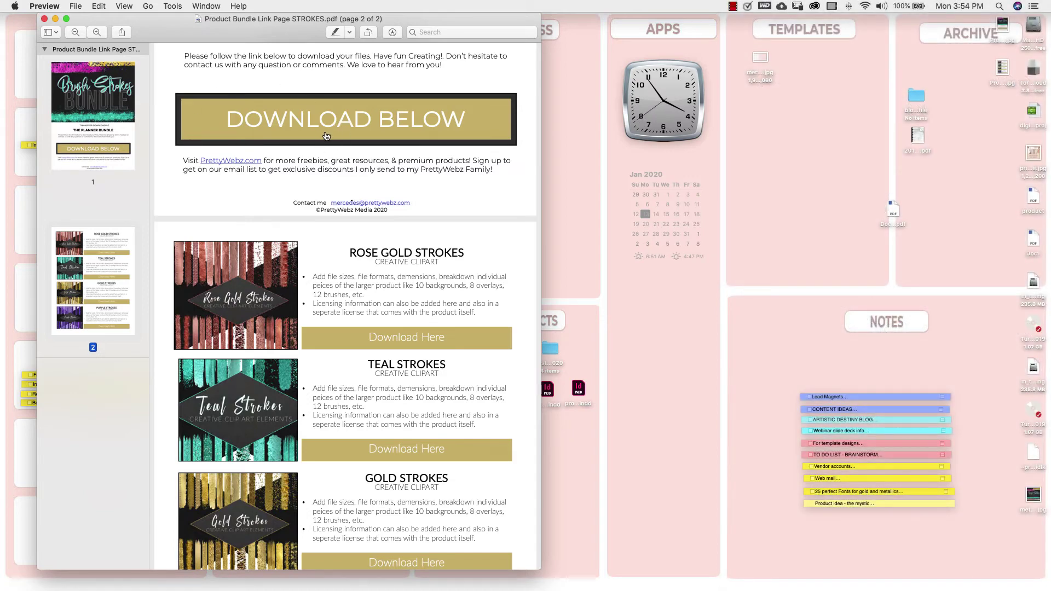
scroll(326, 136, up, 5)
scroll(325, 136, down, 7)
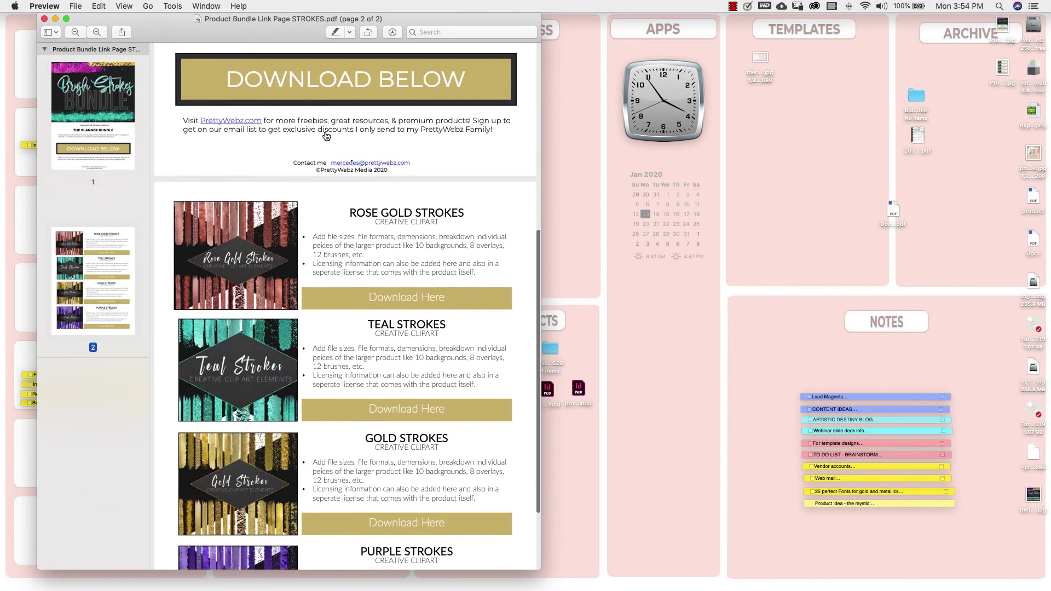
scroll(325, 136, down, 4)
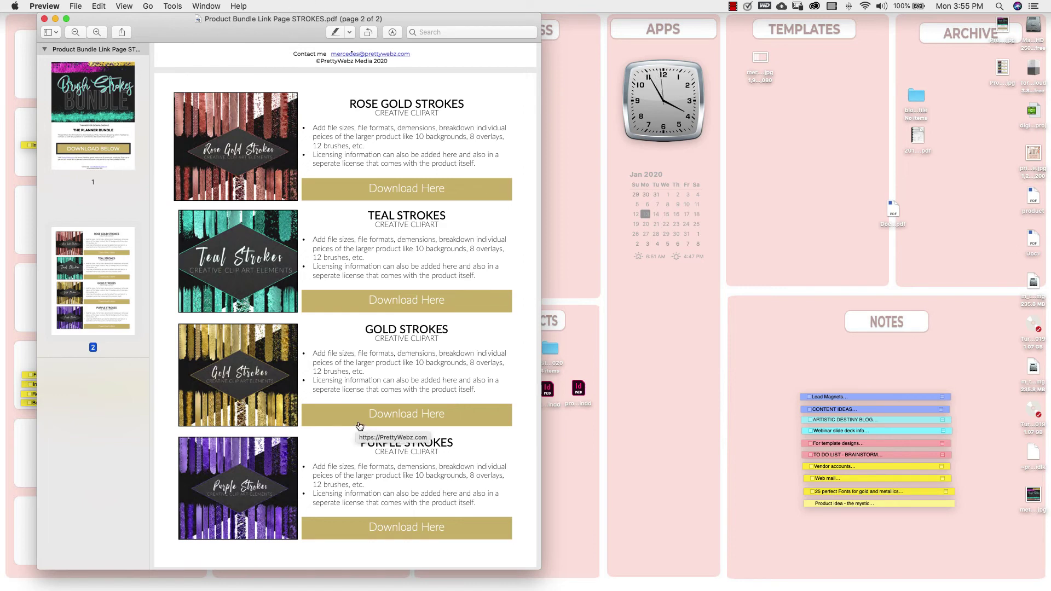
scroll(446, 527, up, 5)
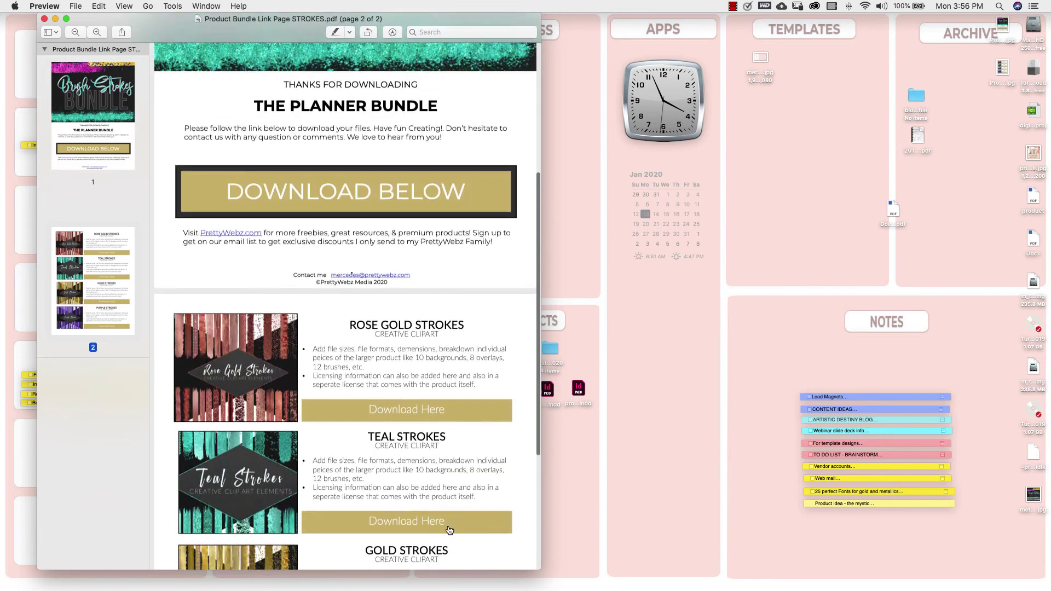
scroll(449, 529, up, 4)
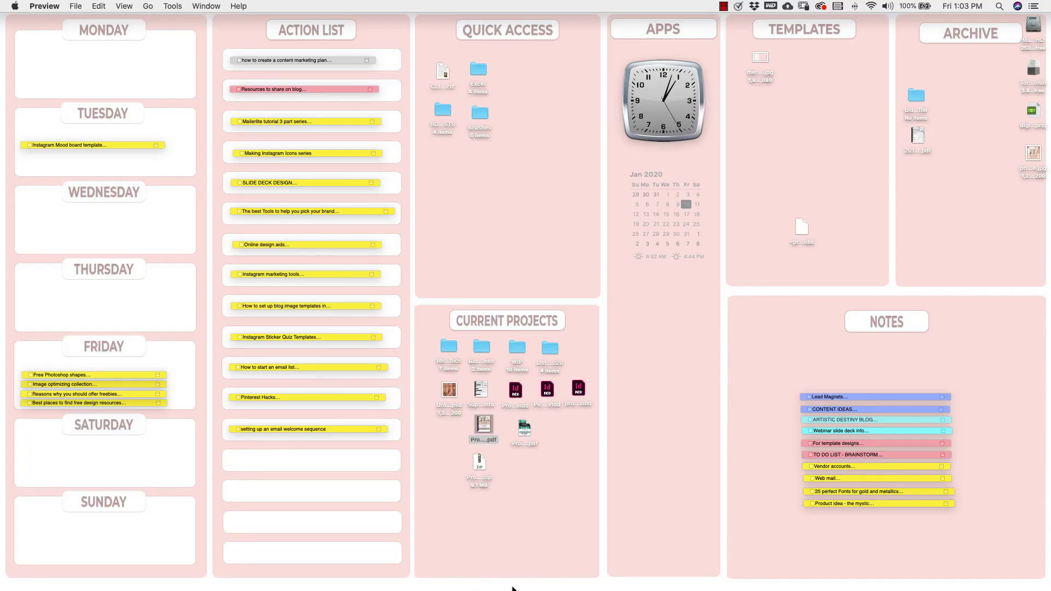
- Launch Word with a blank document and draw a blue square near the top-left
mouse_move(511, 589)
click(474, 569)
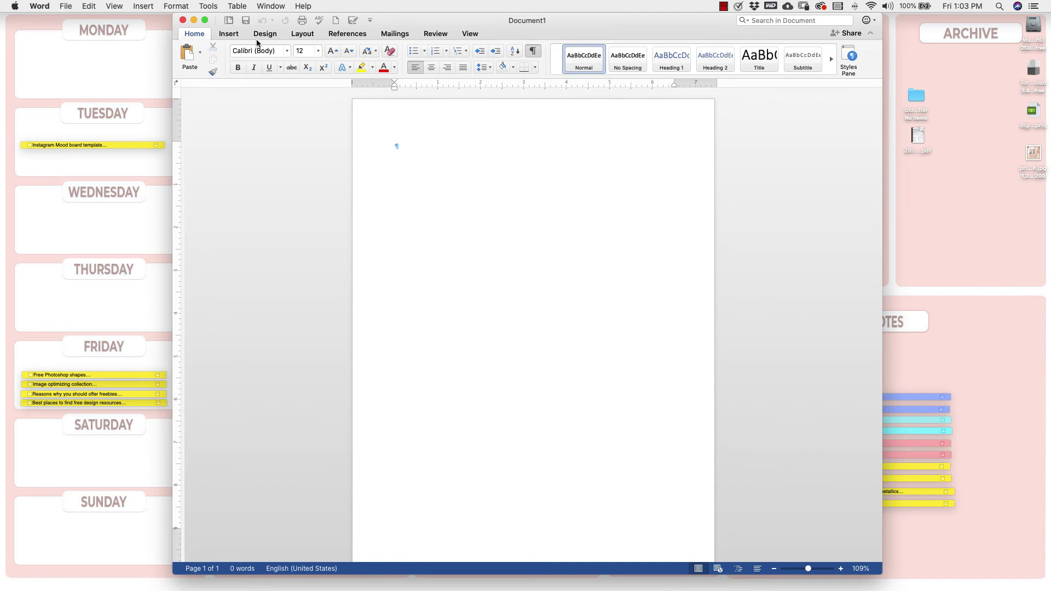
click(230, 33)
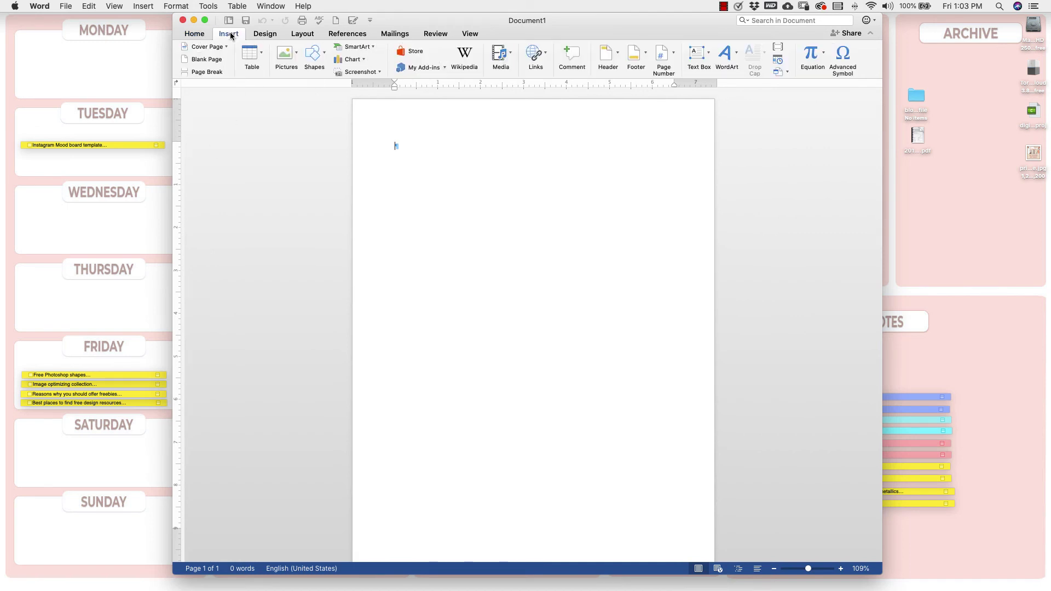
click(313, 53)
click(366, 88)
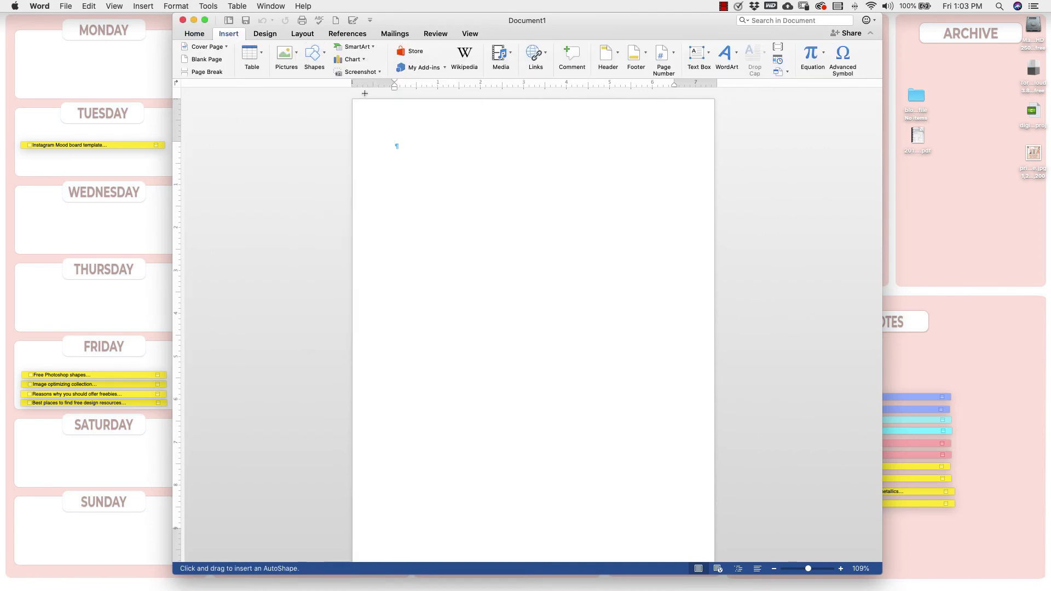
mouse_move(392, 118)
mouse_down()
mouse_move(397, 206)
mouse_move(489, 221)
mouse_up()
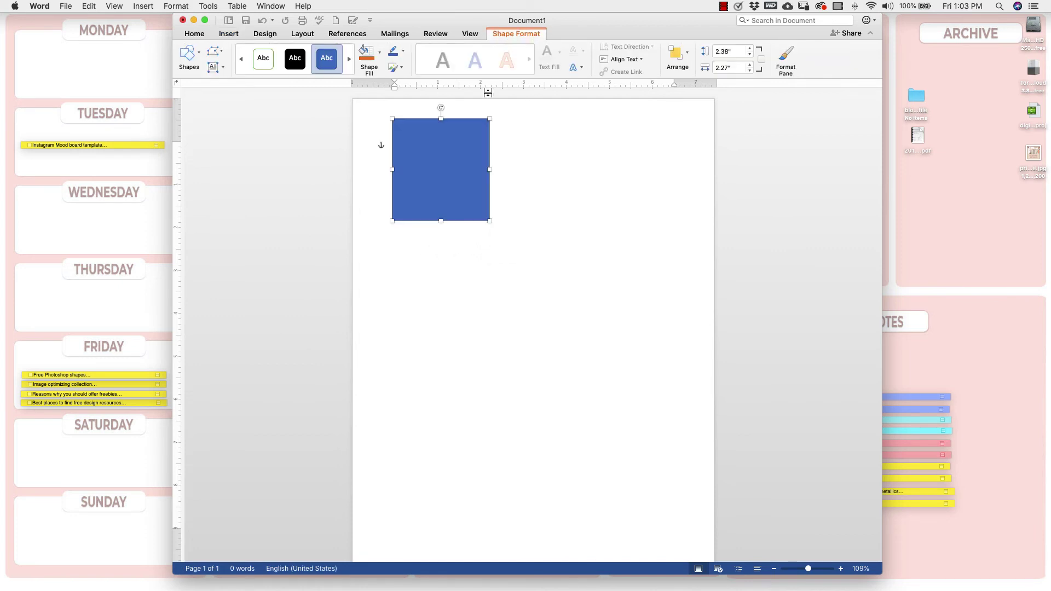
- Draw an empty horizontal text box to the right of the square
click(230, 34)
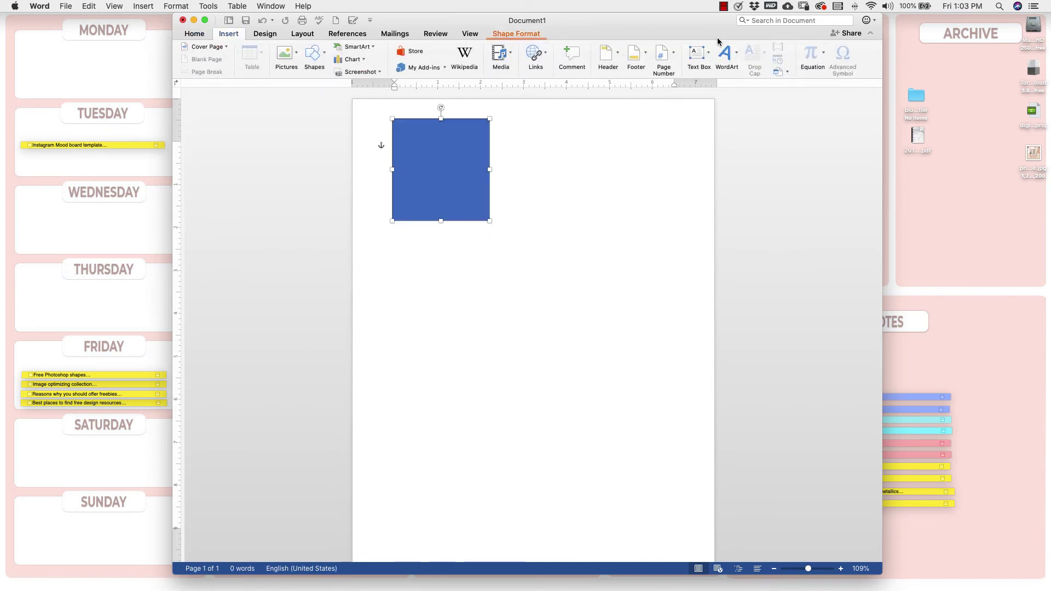
click(706, 53)
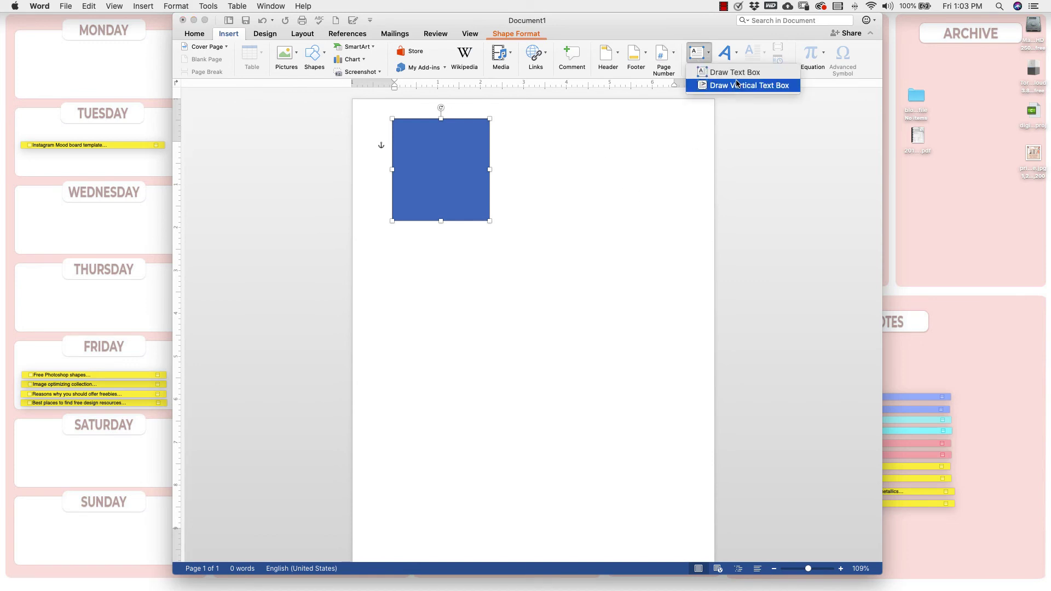
click(736, 77)
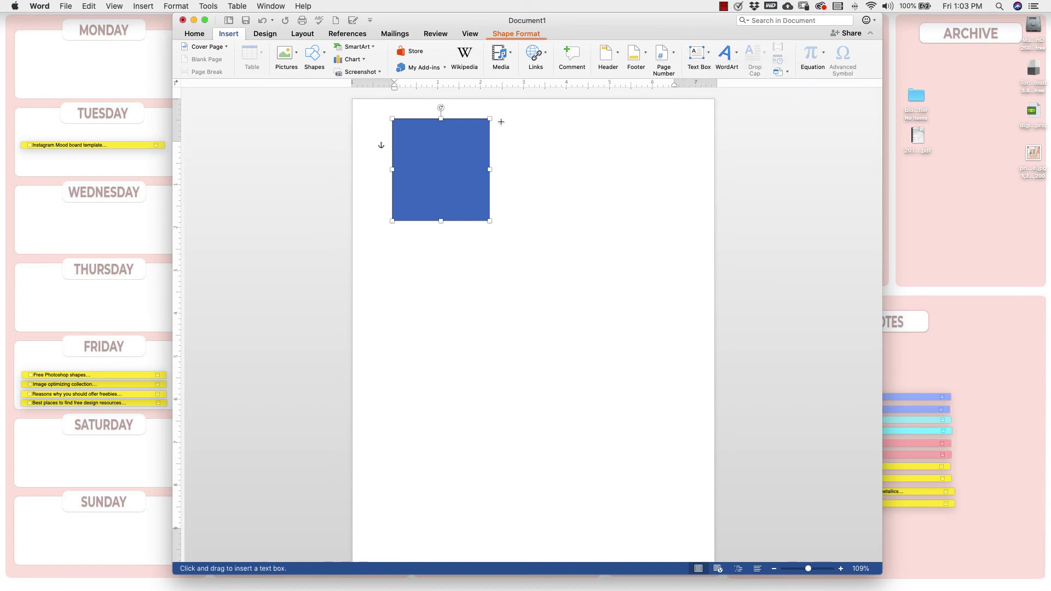
mouse_move(499, 119)
mouse_down()
mouse_move(649, 157)
mouse_move(704, 185)
mouse_up()
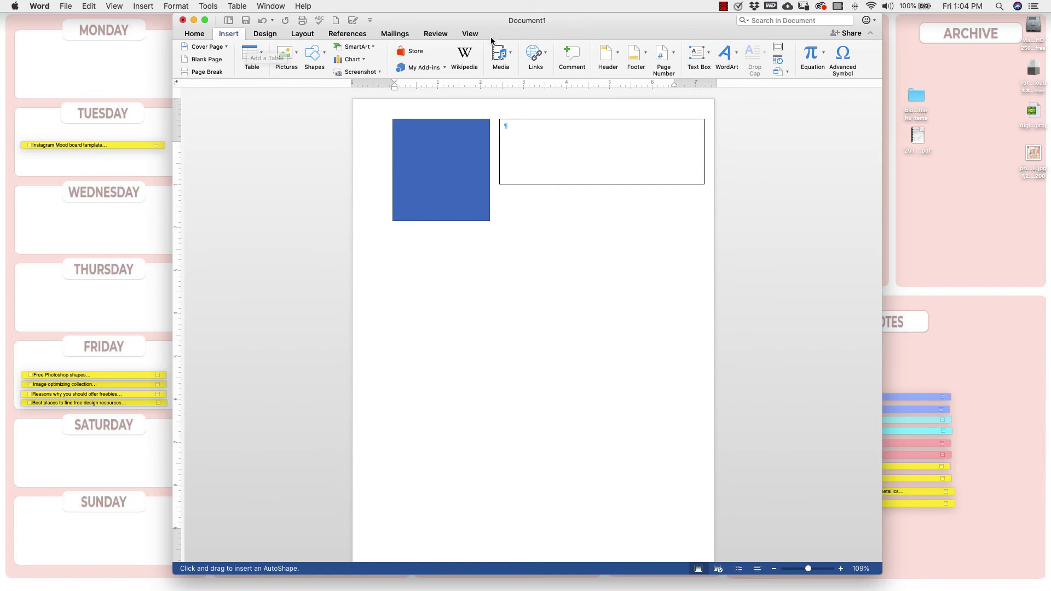
- Add a second text box below the first, matching its width, containing "Download"
click(701, 62)
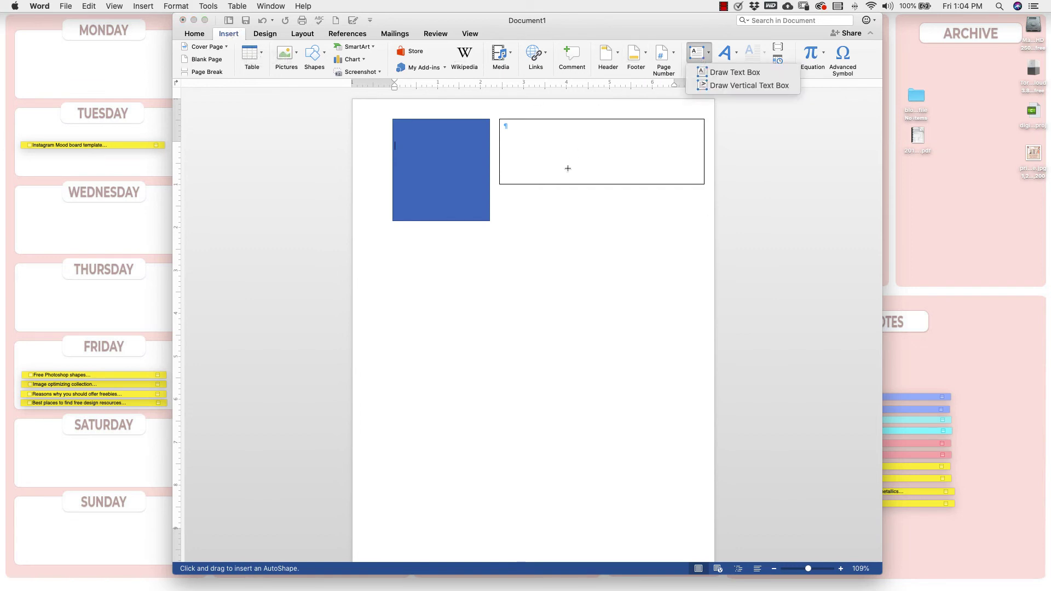
key(Up)
key(Up)
key(Return)
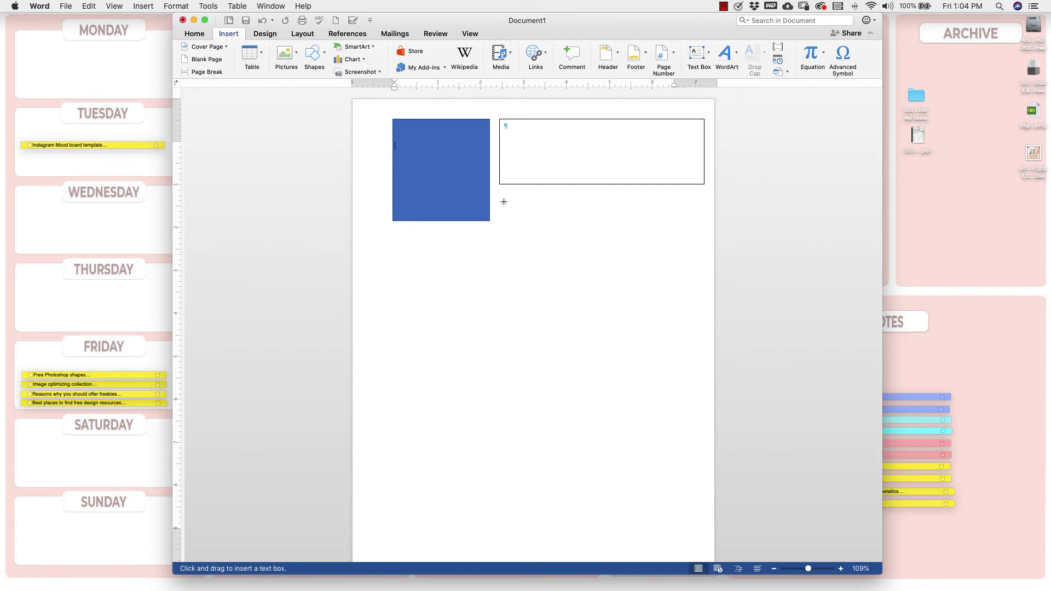
drag(506, 197, 704, 221)
drag(507, 209, 498, 211)
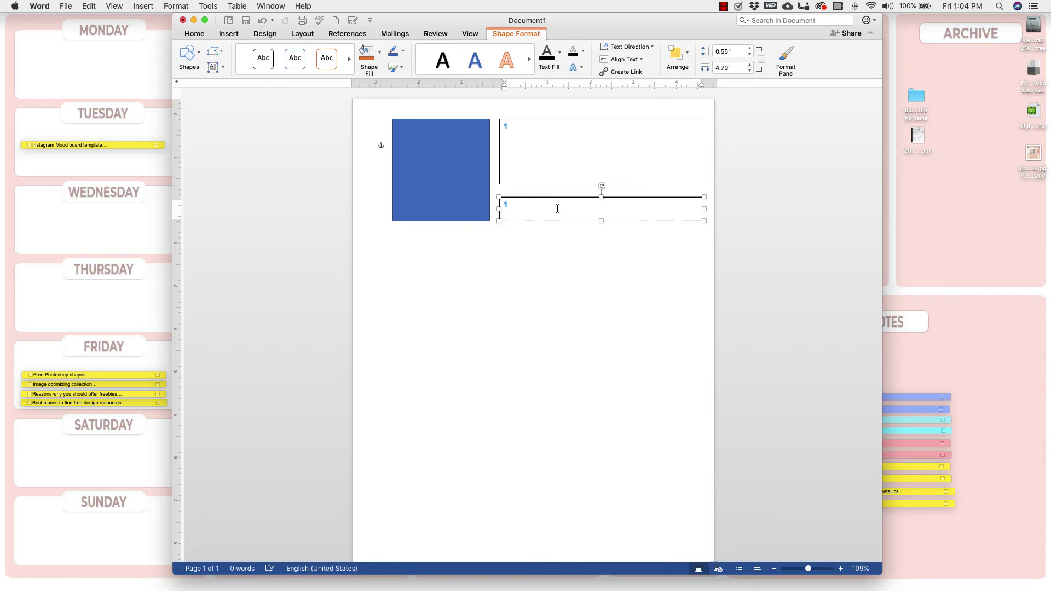
text(Download)
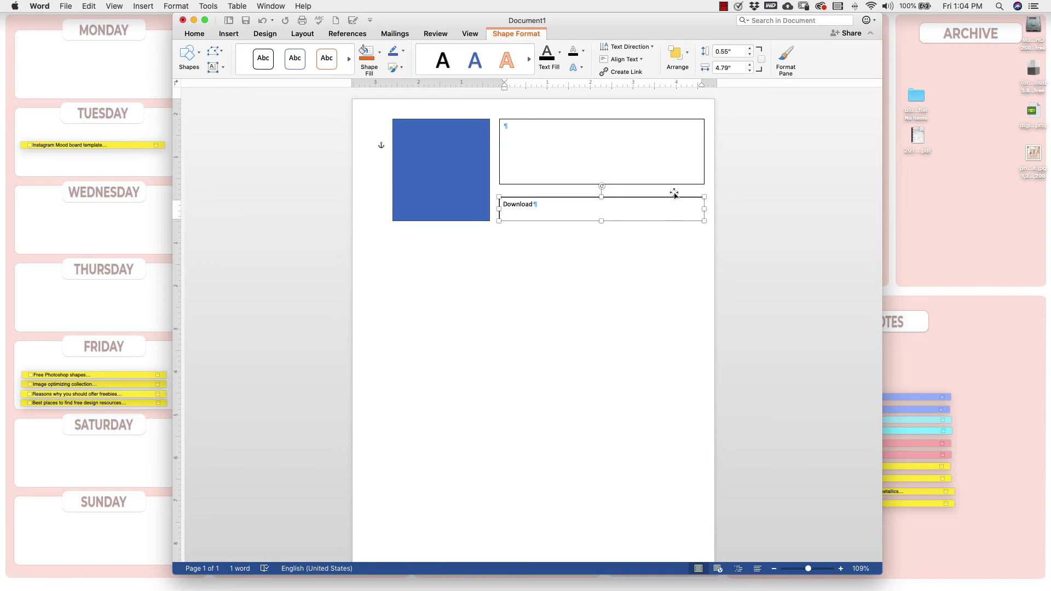
click(550, 319)
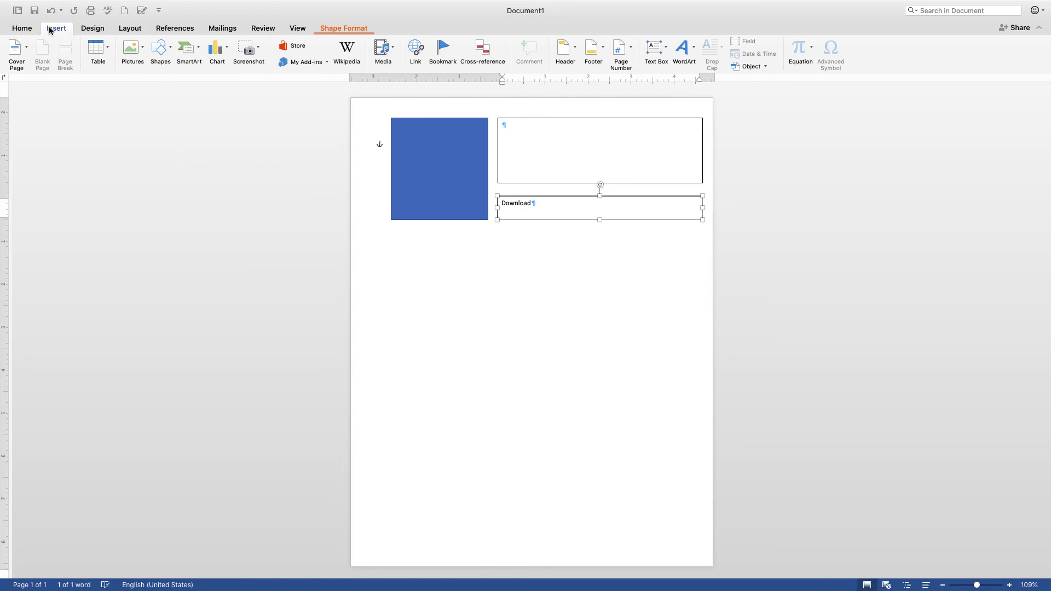
- Hyperlink the Download text box to the pasted Google Drive URL
click(415, 50)
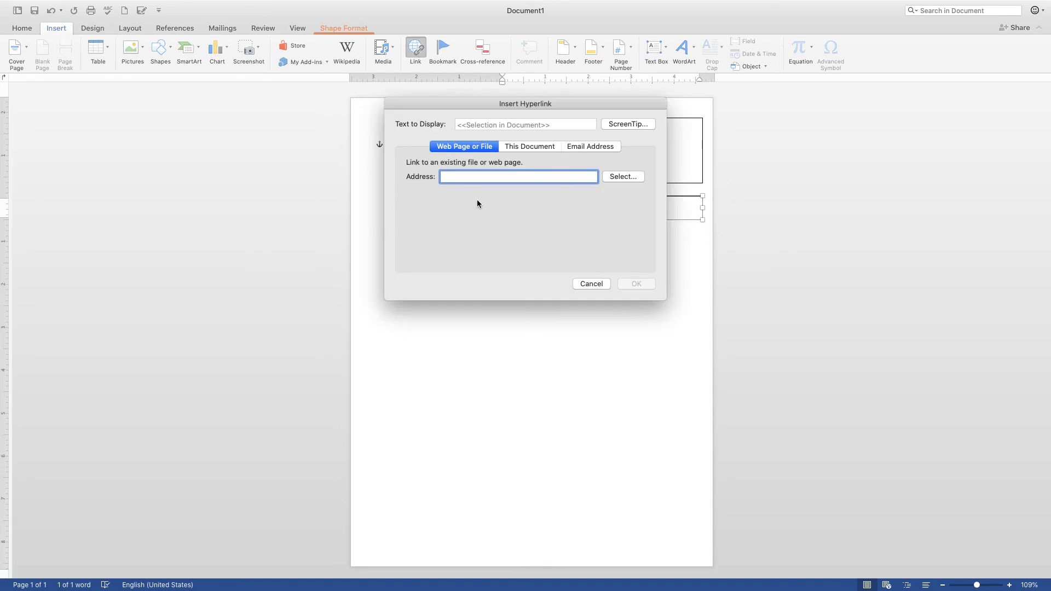
key(super+v)
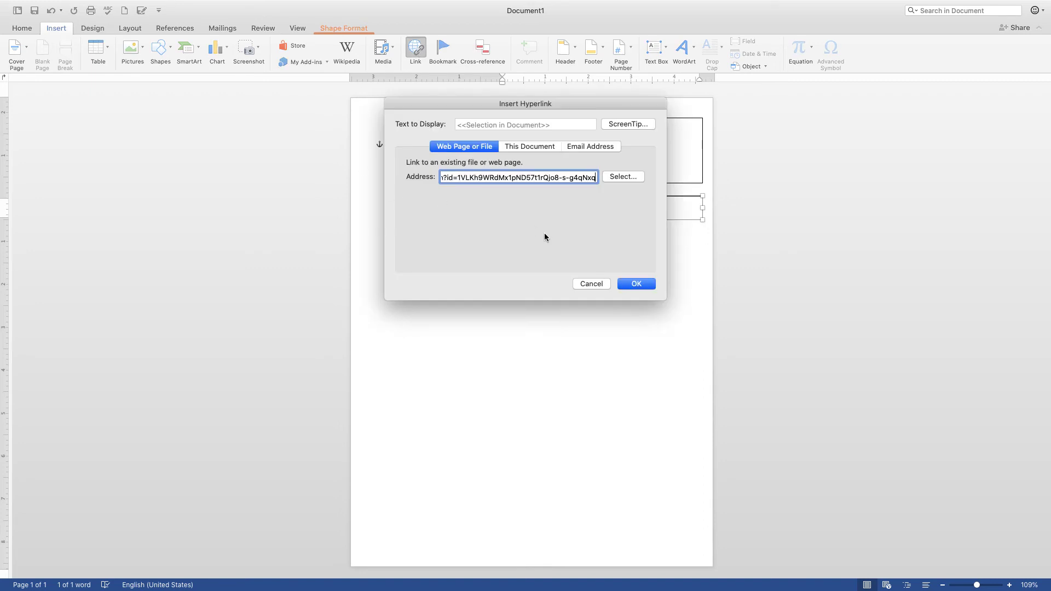
click(636, 283)
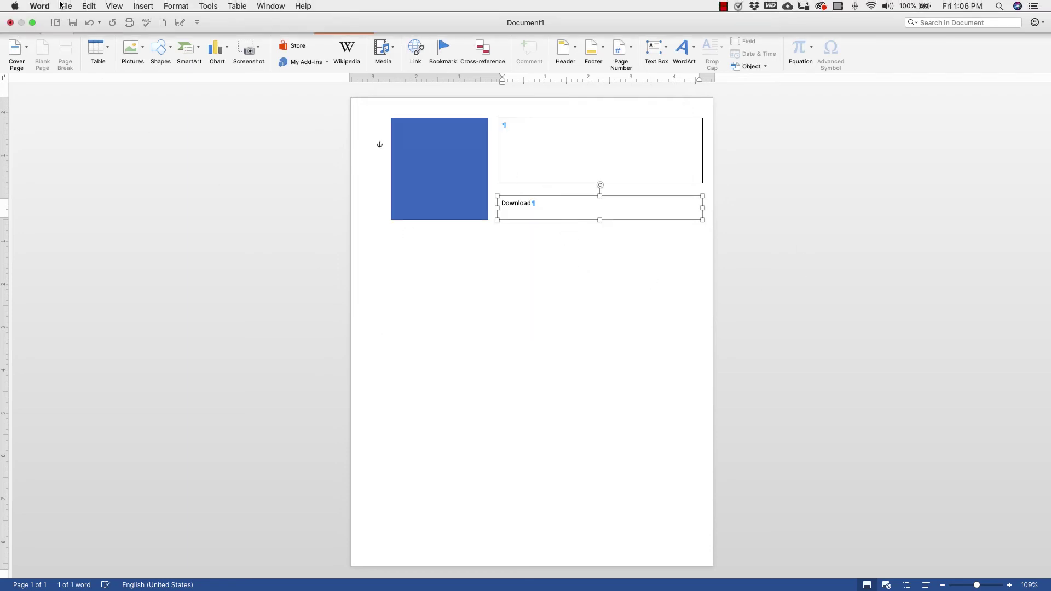
- Save the document to the Desktop as PDF Doc1 with Best for printing
click(66, 6)
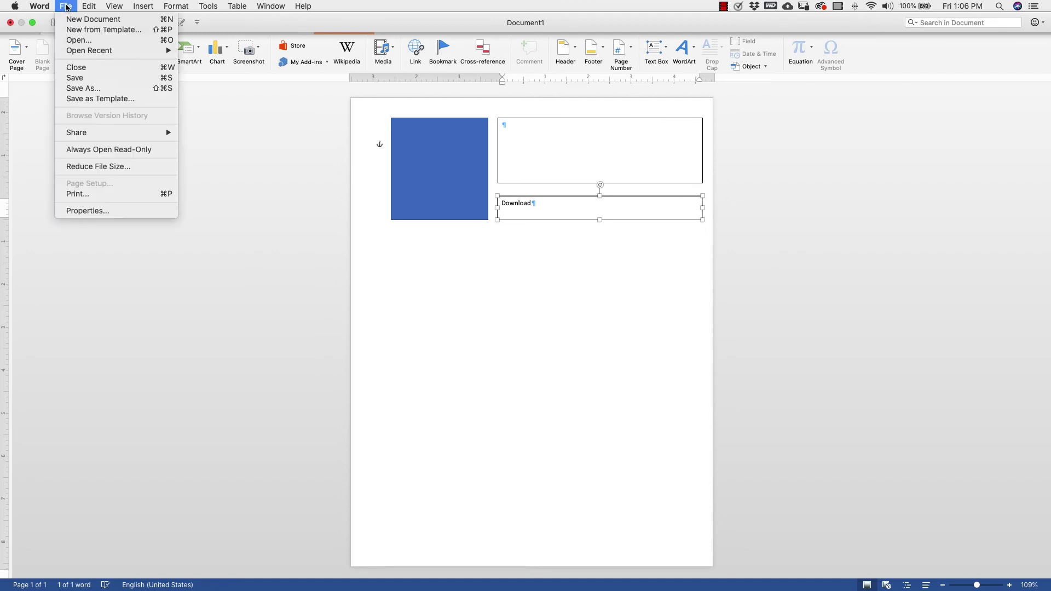
click(83, 88)
click(630, 230)
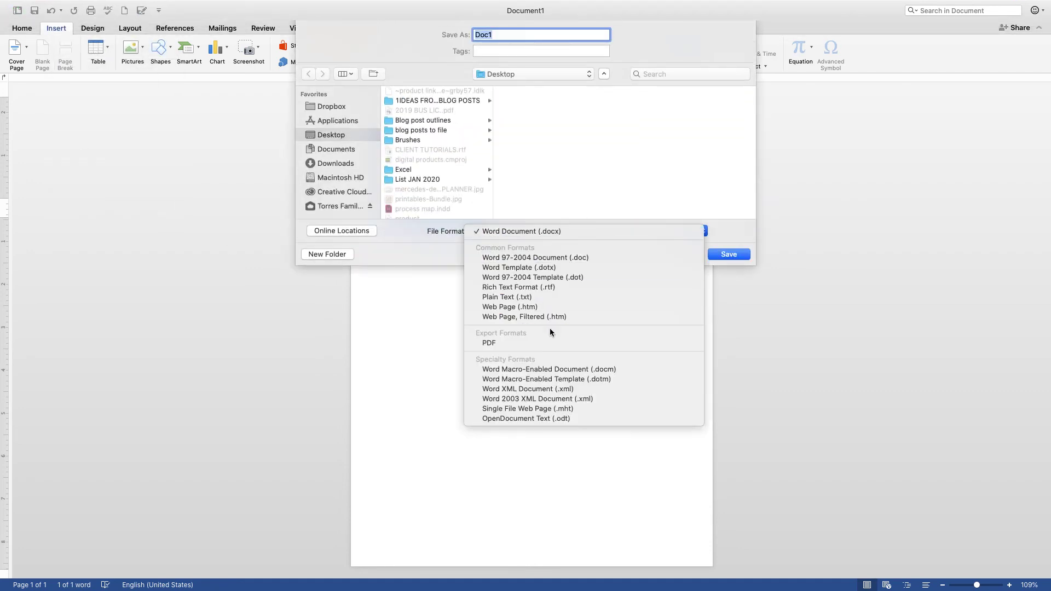
click(558, 343)
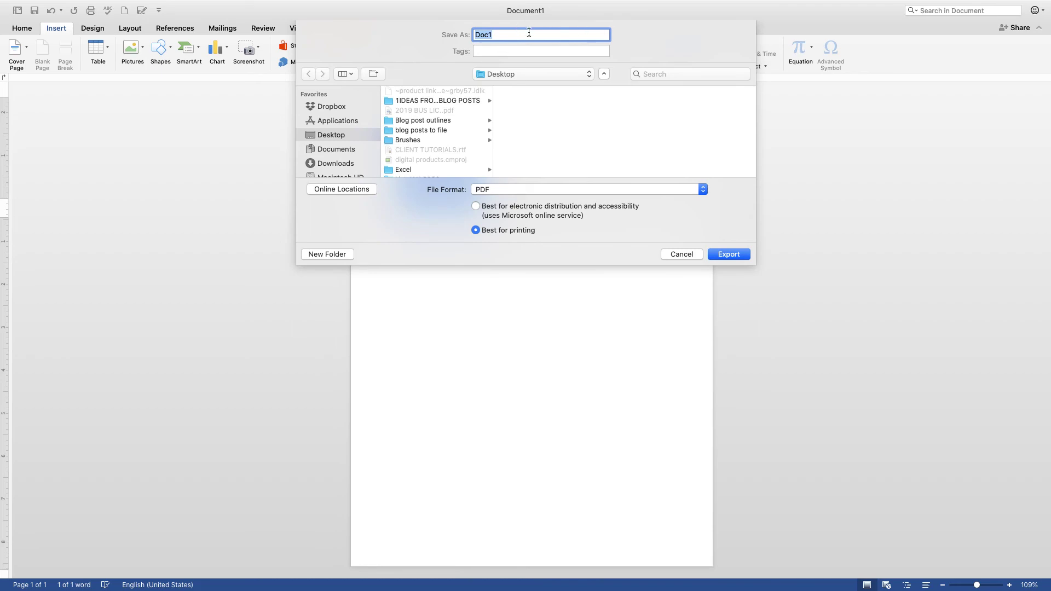
click(738, 254)
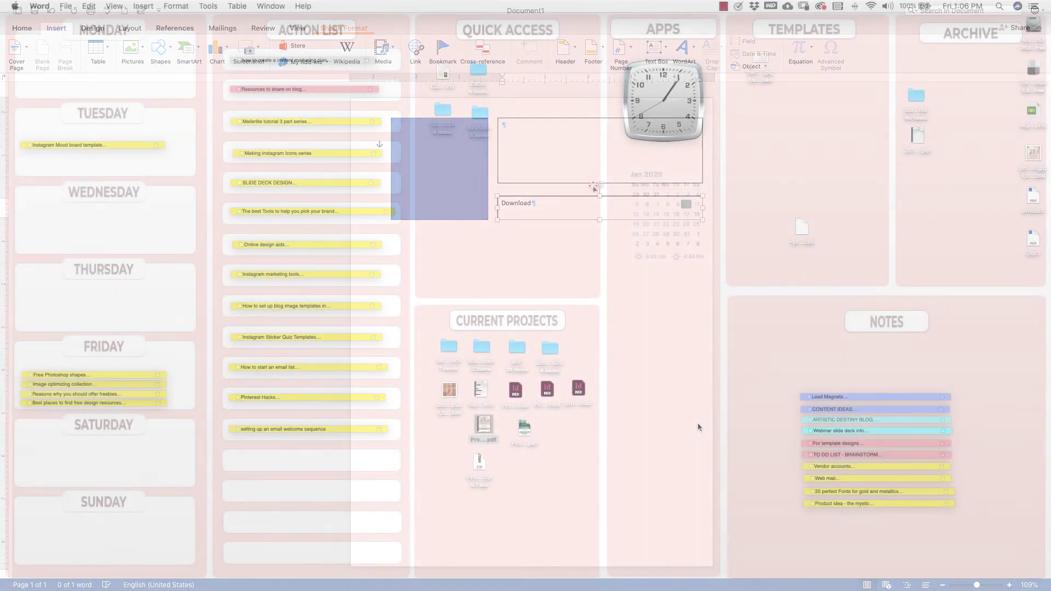
- Open Doc1.pdf in Preview, check it full screen and back, then return to Word
double_click(1033, 241)
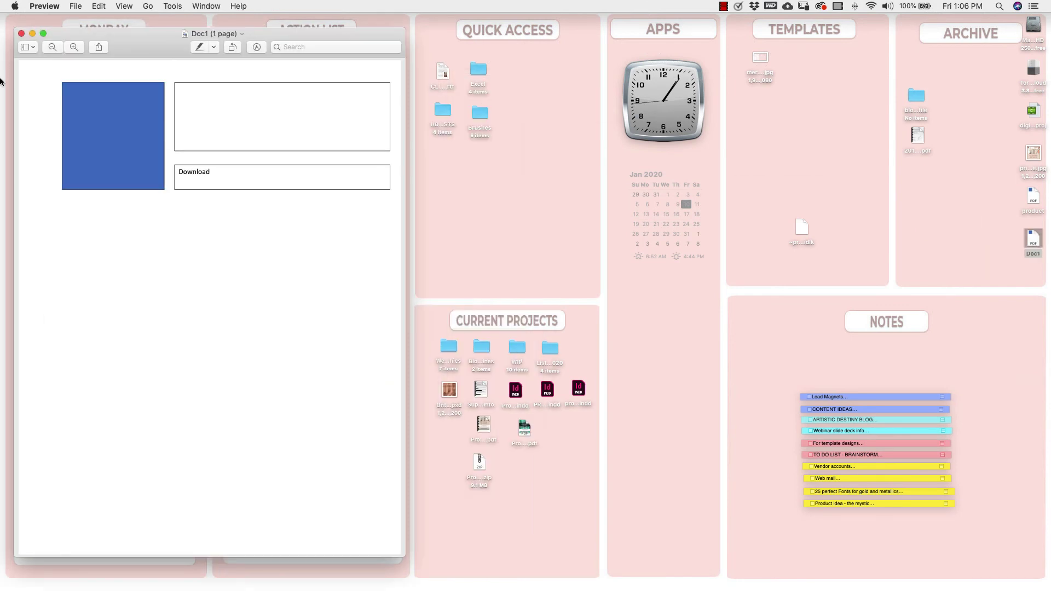
click(43, 34)
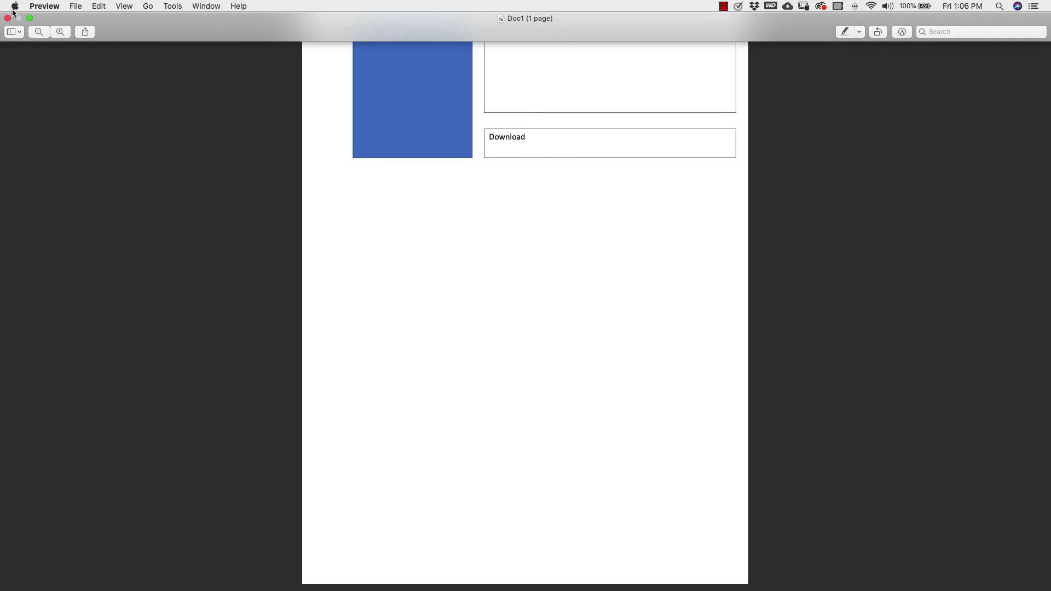
click(28, 21)
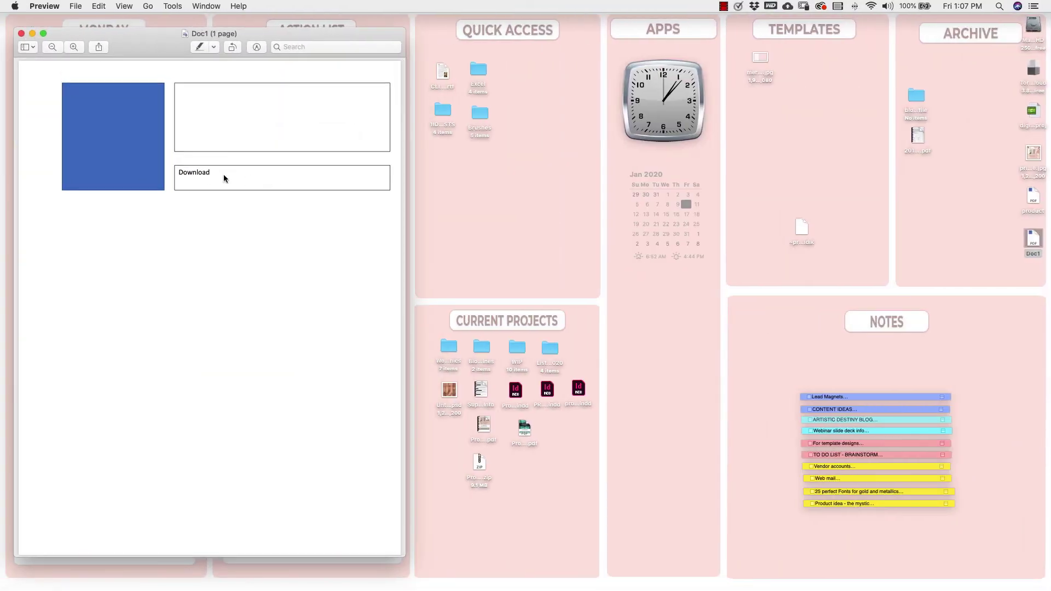
click(476, 569)
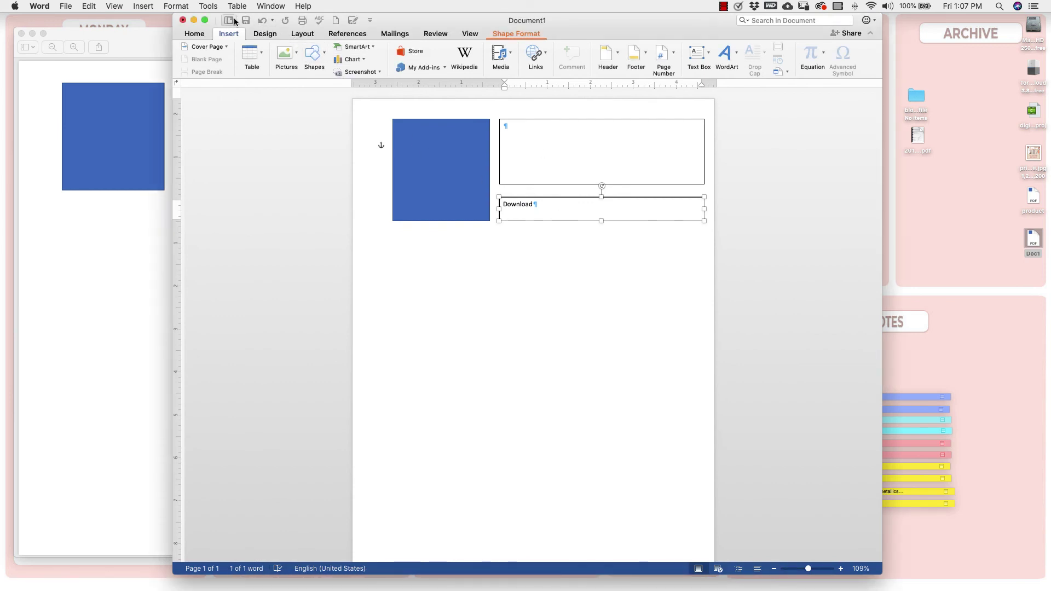
- Confirm the Download box's hyperlink still targets the Google Drive address, then minimize Word
click(535, 56)
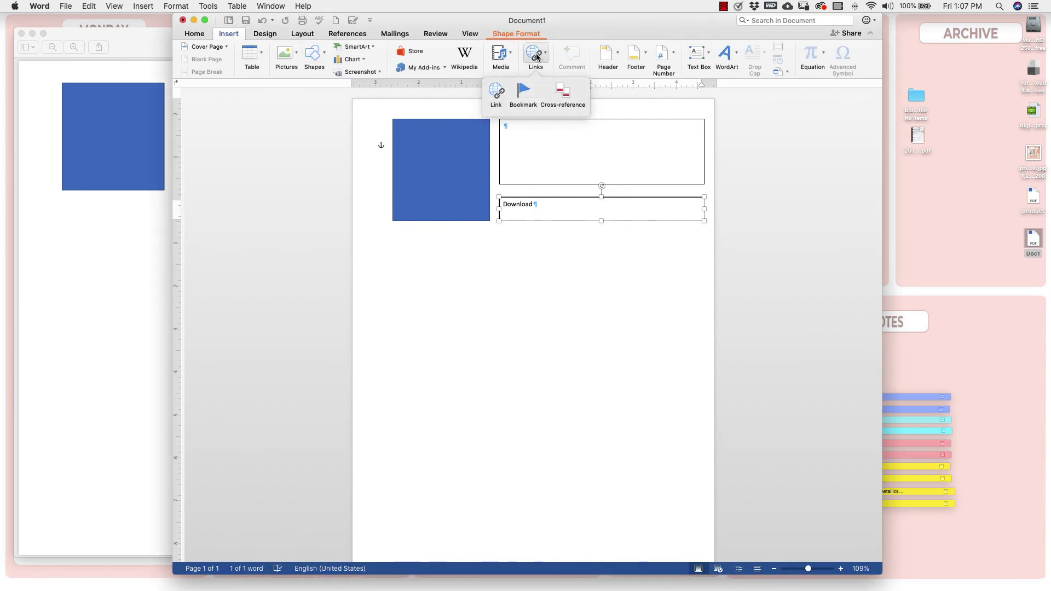
click(495, 93)
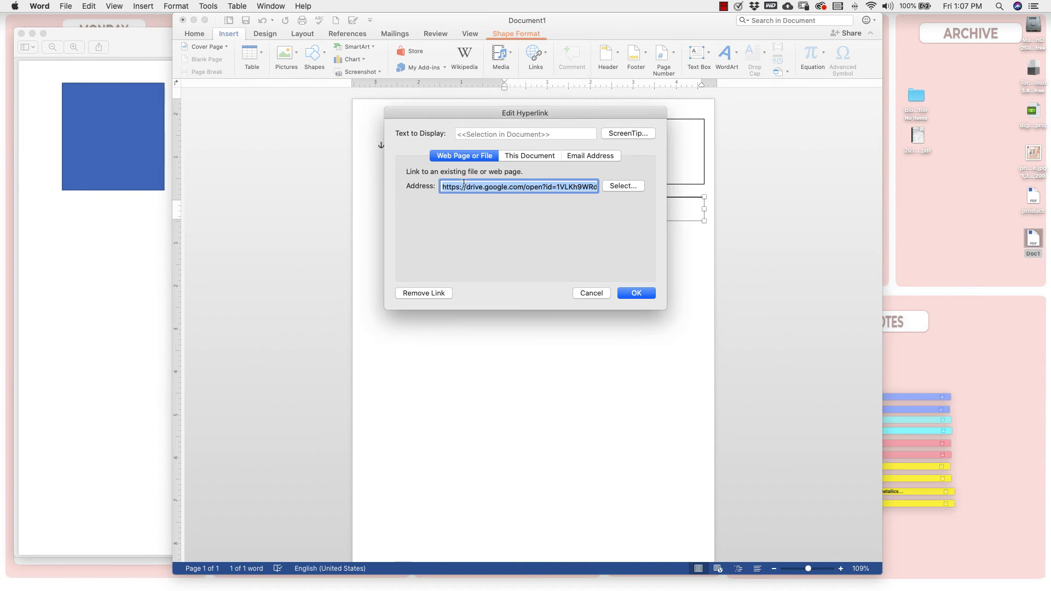
click(635, 293)
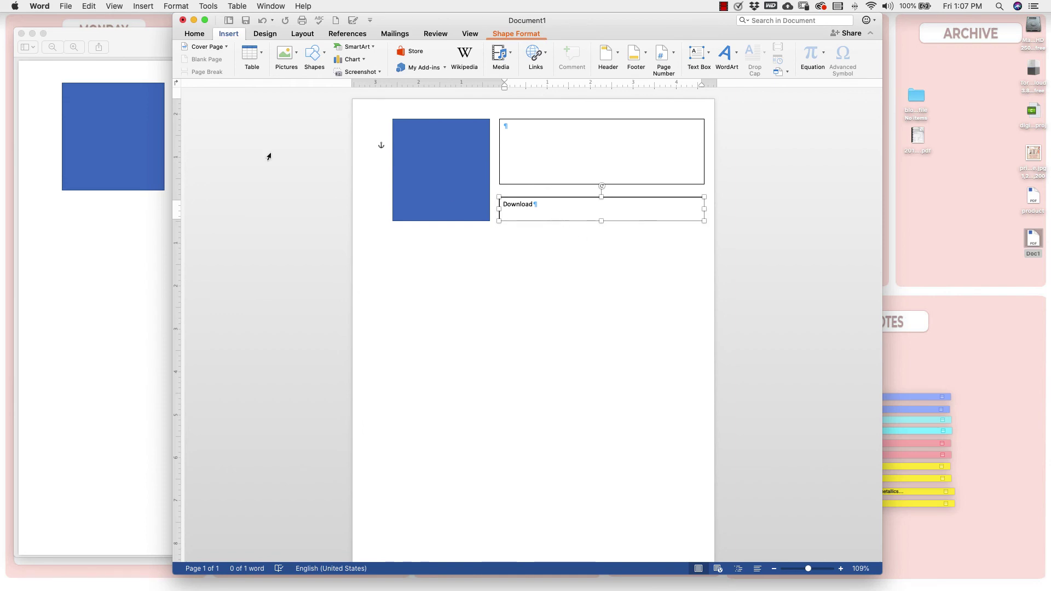
click(193, 20)
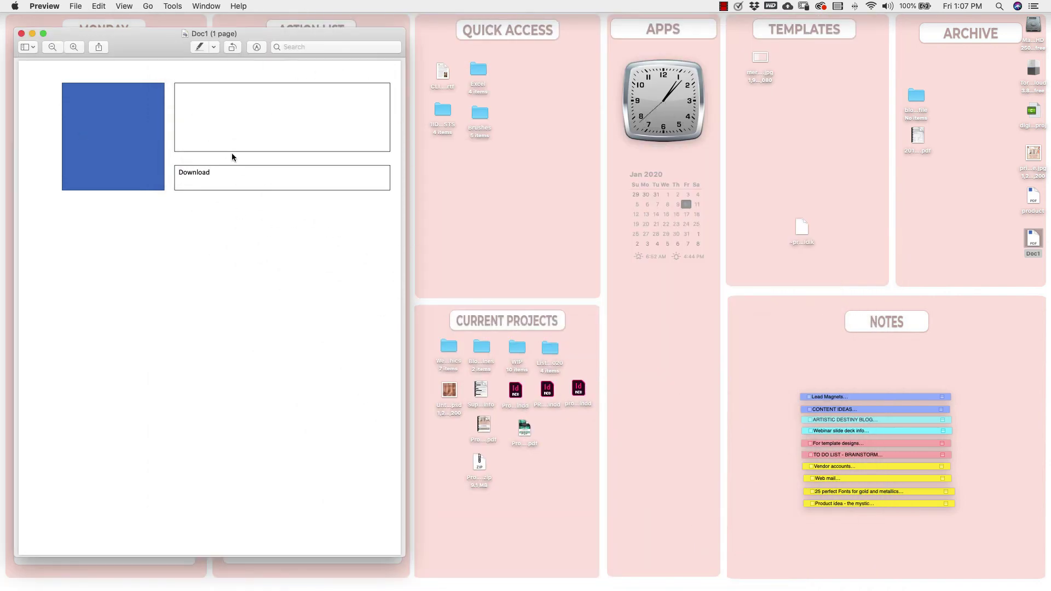
- Minimize Preview's Doc1 window so the PDFescape home page is visible
click(32, 33)
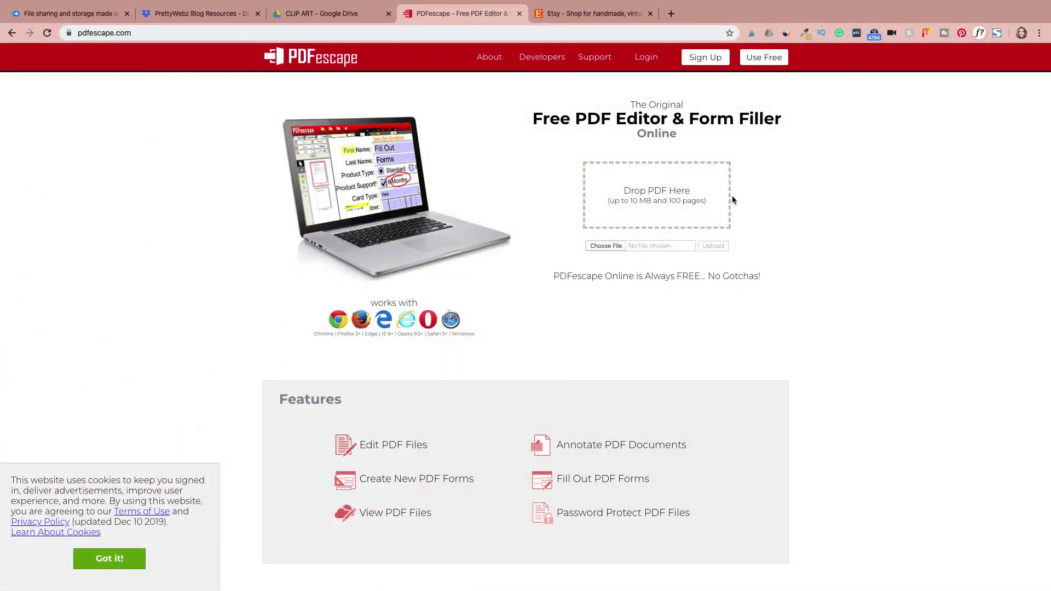
- Upload Doc1.pdf from the Desktop into PDFescape's online editor
click(605, 246)
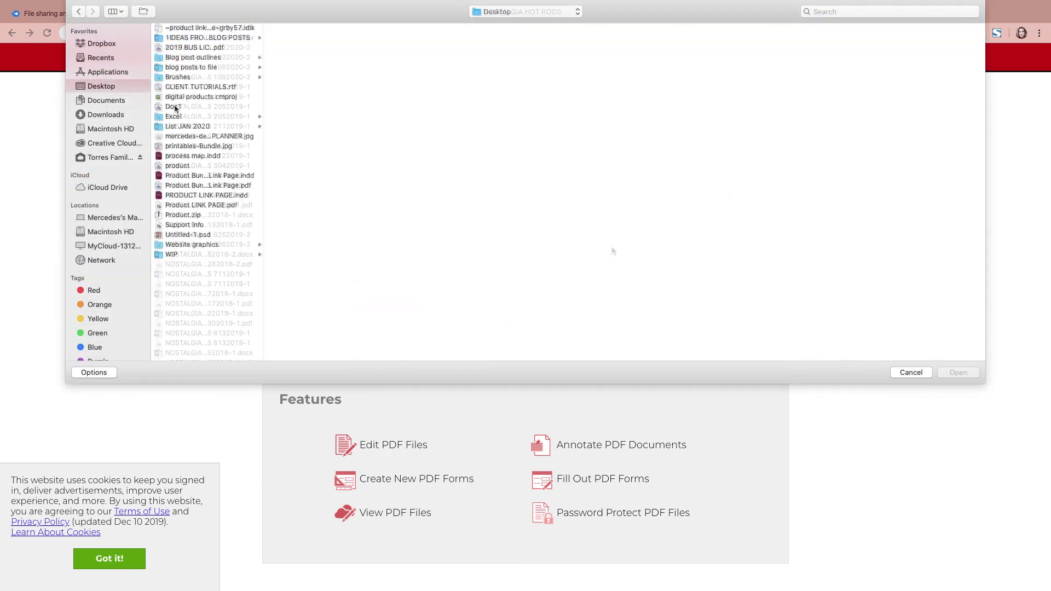
click(174, 107)
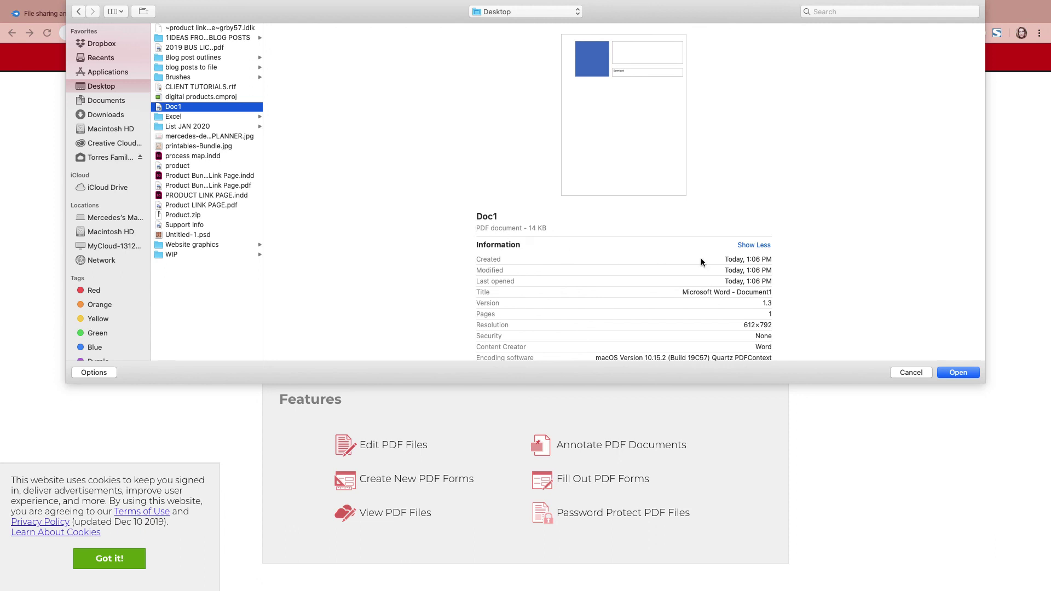
click(959, 373)
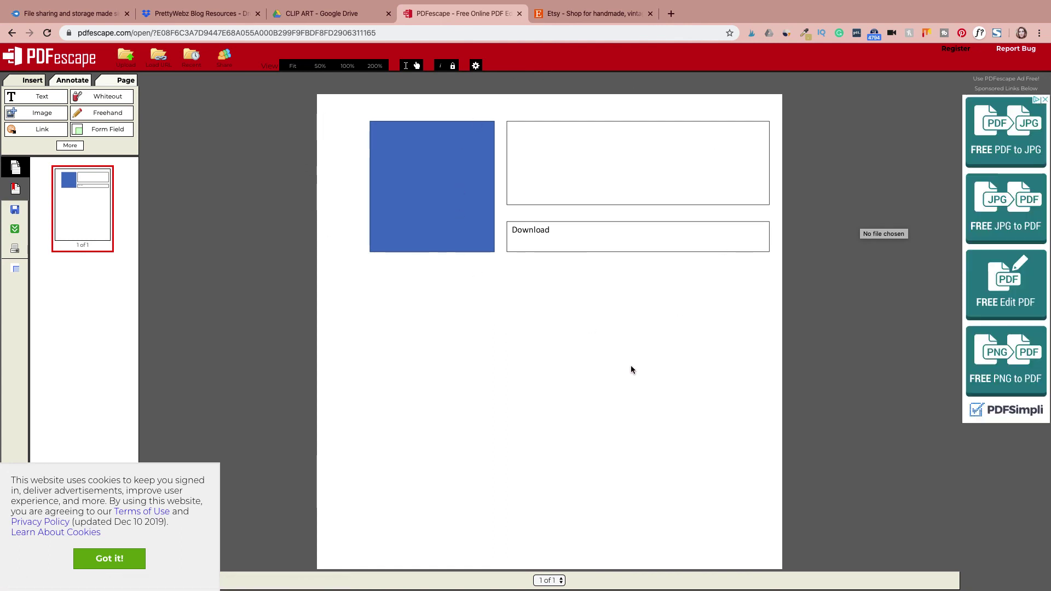
- Add a web link over the Download box, pasting the file's web address as its target
click(91, 561)
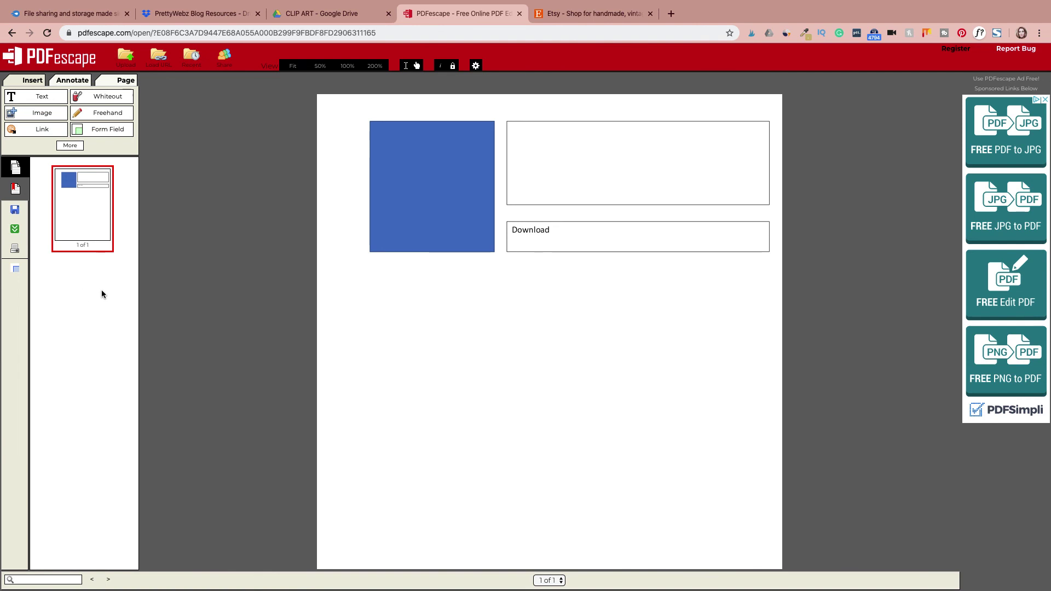
click(30, 131)
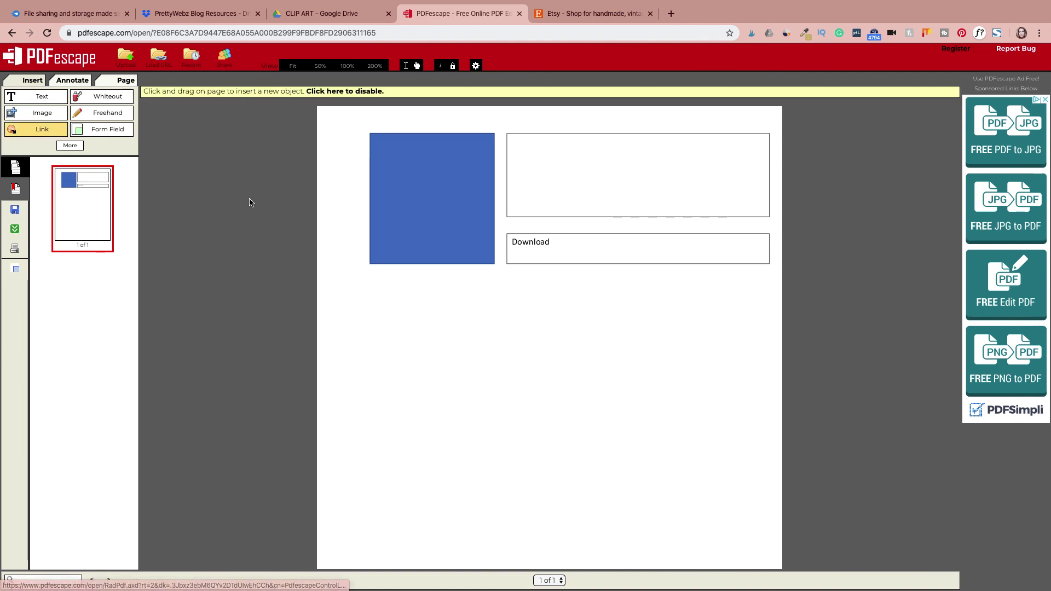
drag(508, 237, 769, 267)
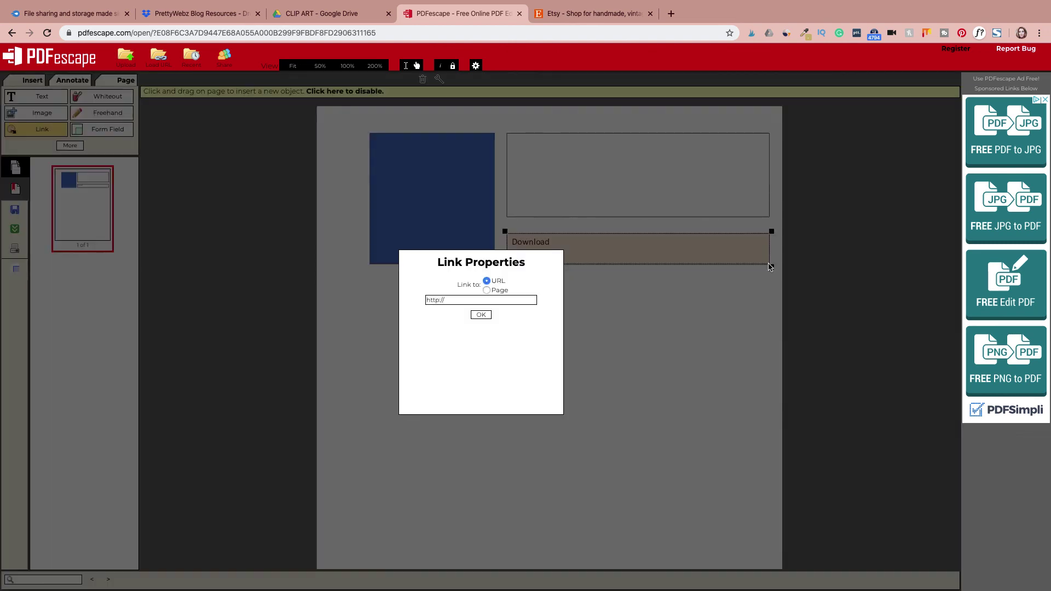
drag(452, 299, 386, 303)
key(super+v)
click(479, 316)
- Save and download the linked PDF as Doc1 (1).pdf, then exit full-screen
click(15, 230)
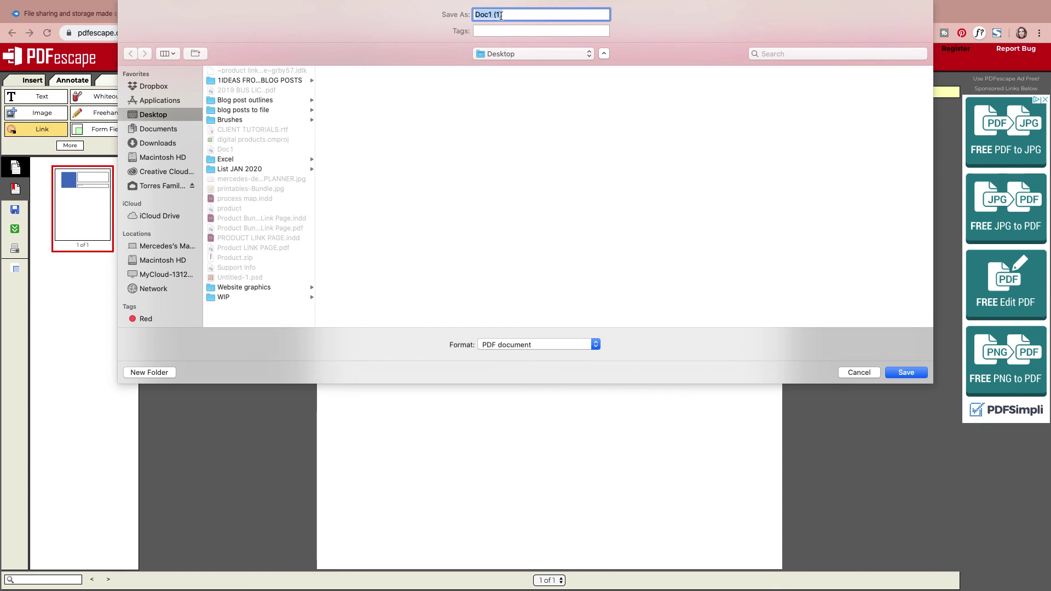
click(906, 373)
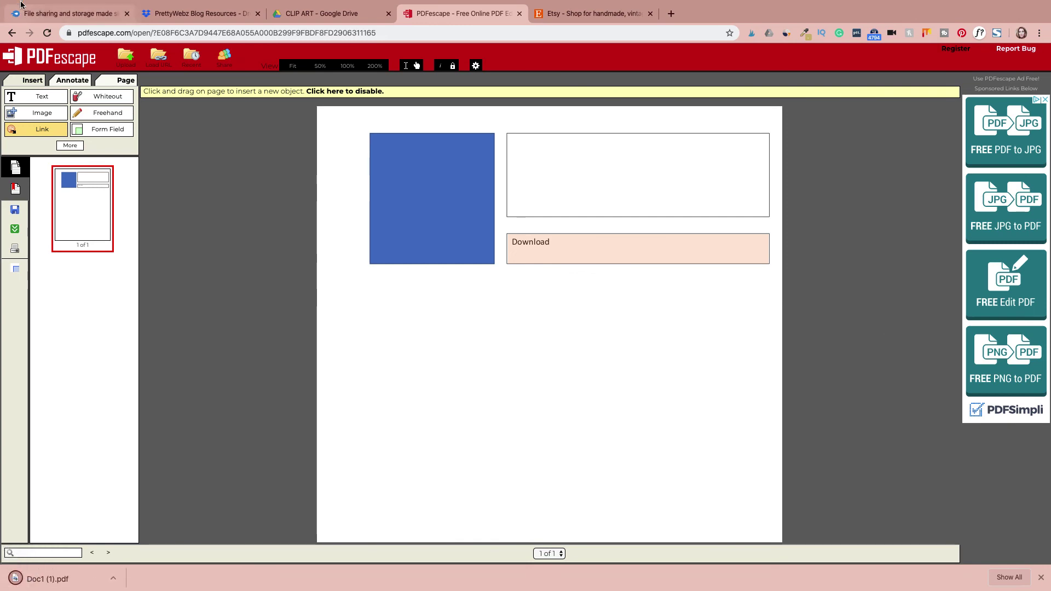
click(32, 18)
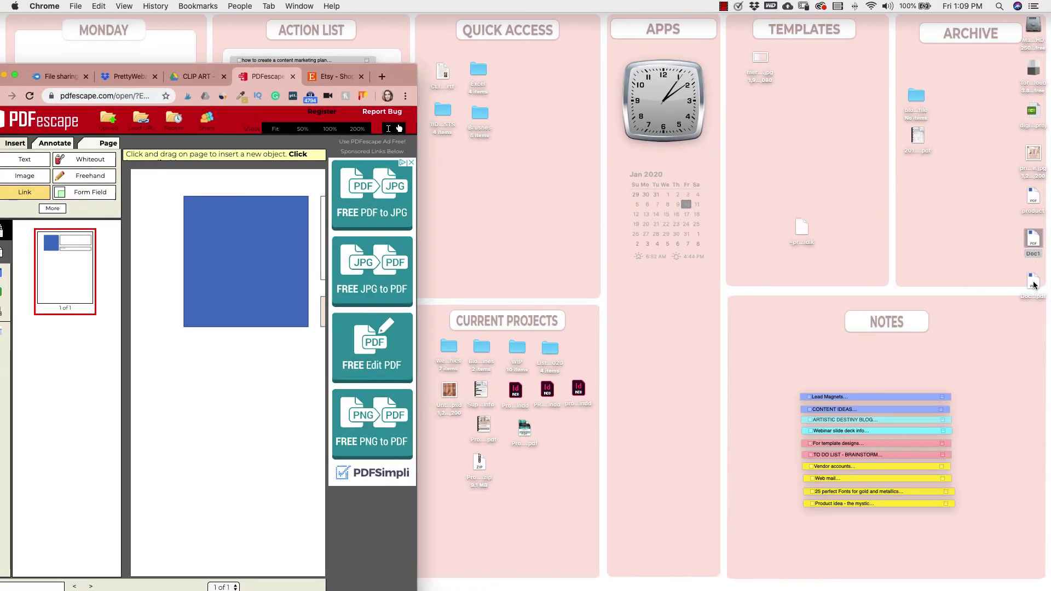
- Open Doc1 (1).pdf in Preview and test its Download link
drag(1033, 280, 898, 213)
double_click(896, 212)
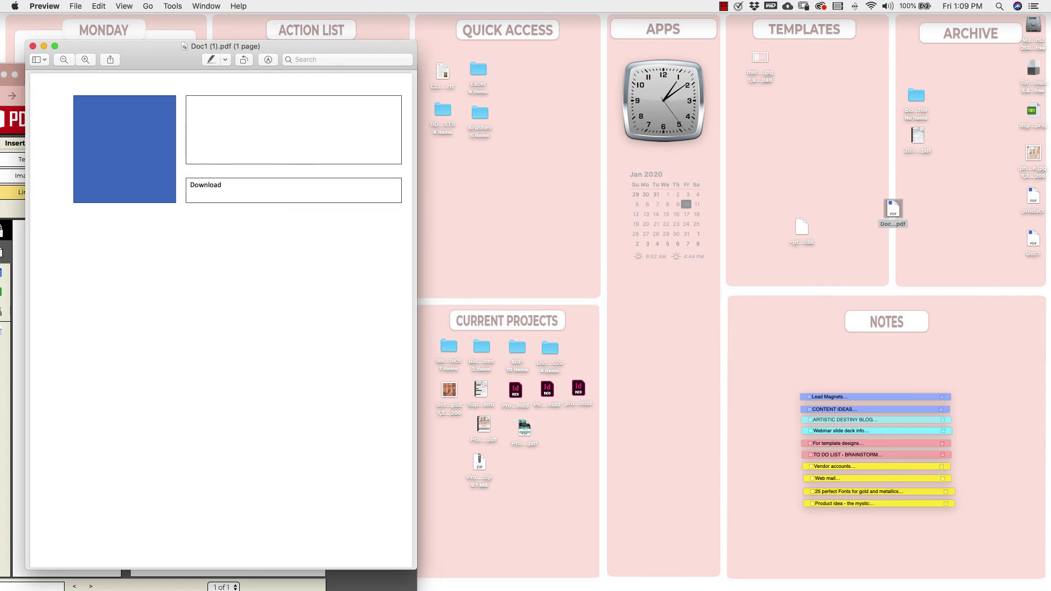
click(274, 188)
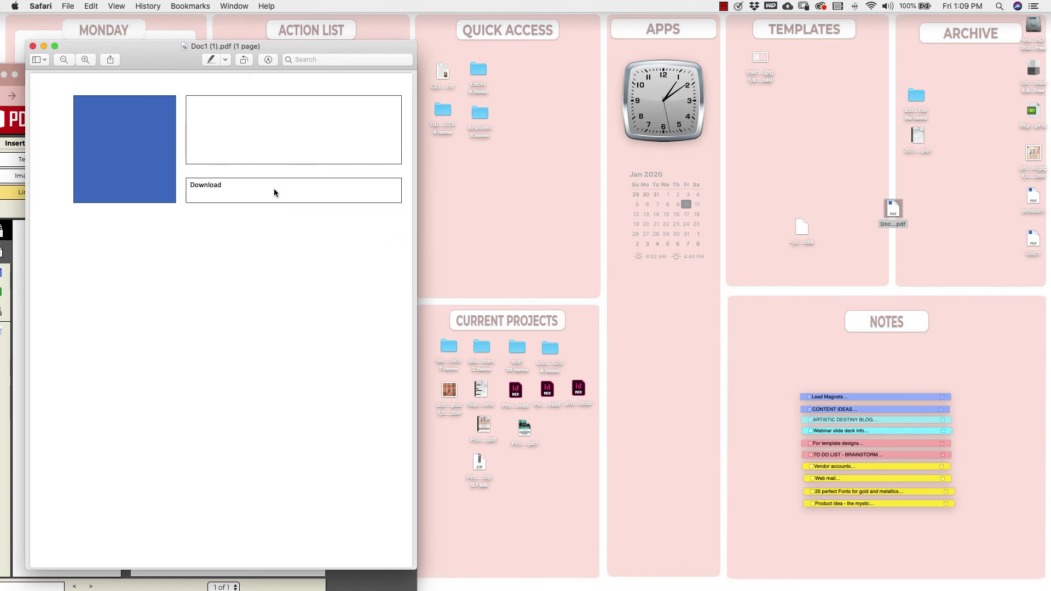